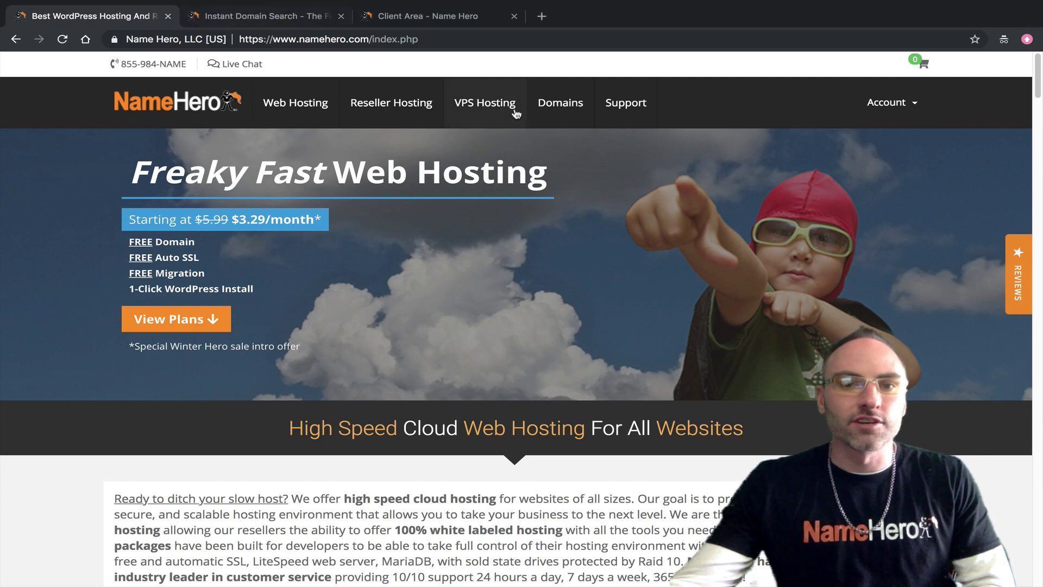
# Step: Search Instant Domain Search for the name thisismynewname1
pyautogui.click(277, 16)
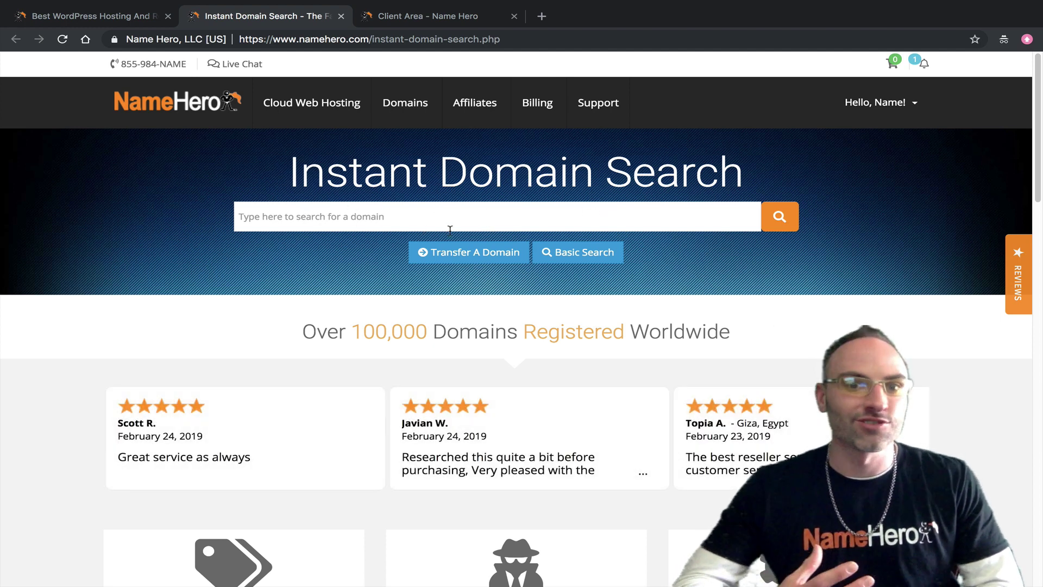
pyautogui.click(466, 219)
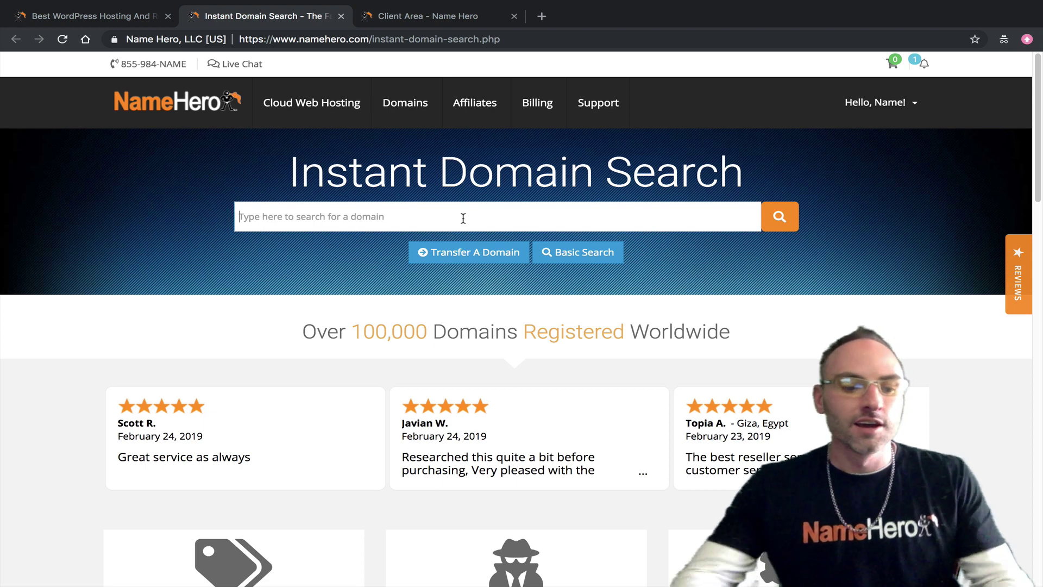
pyautogui.write('thisismynewname1')
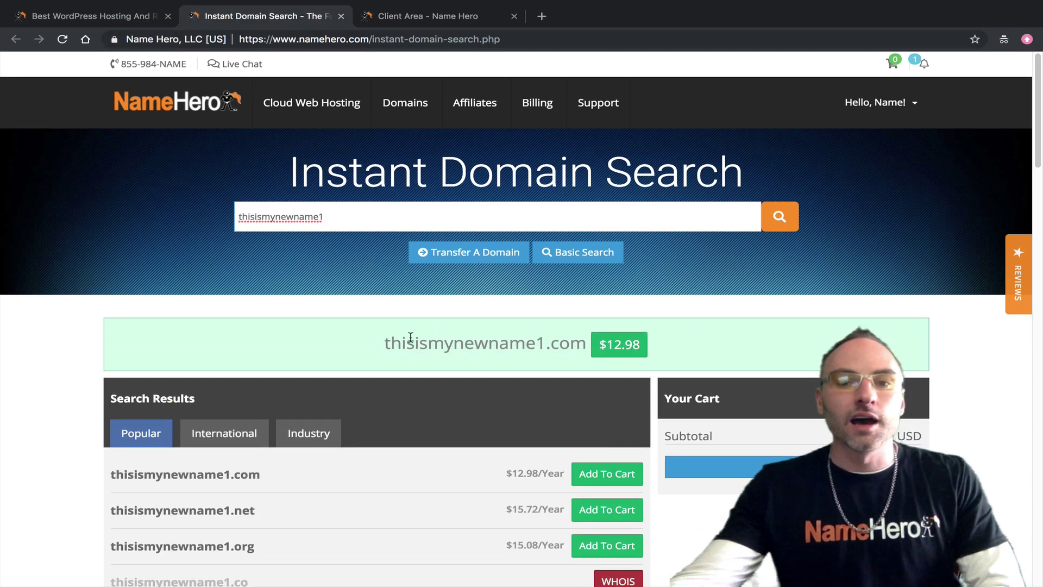
# Step: Review the extension results, highlighting the available .com at $12.98/year
pyautogui.scroll(-4, 590, 386)
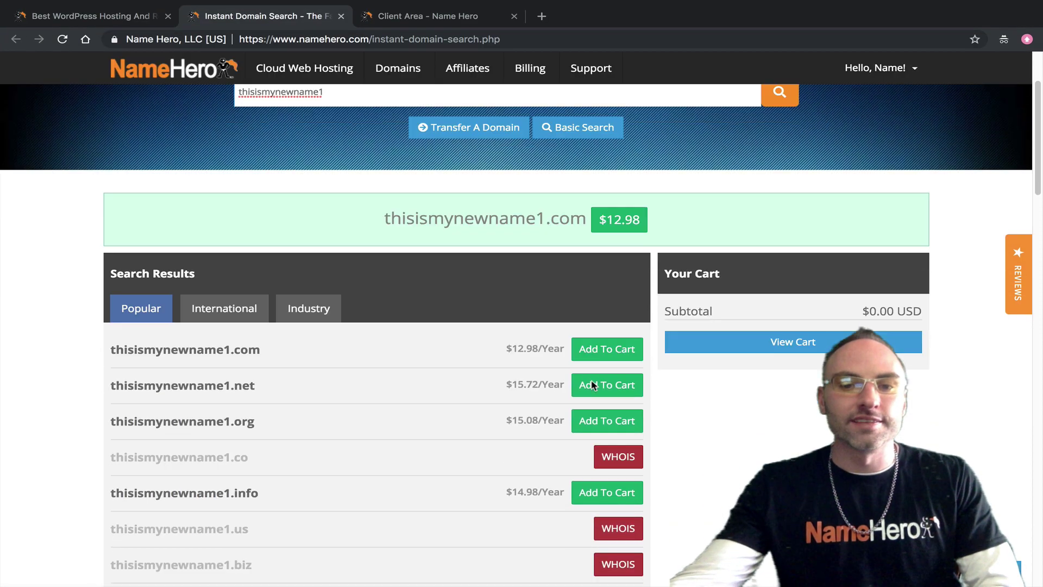
pyautogui.scroll(-6, 524, 366)
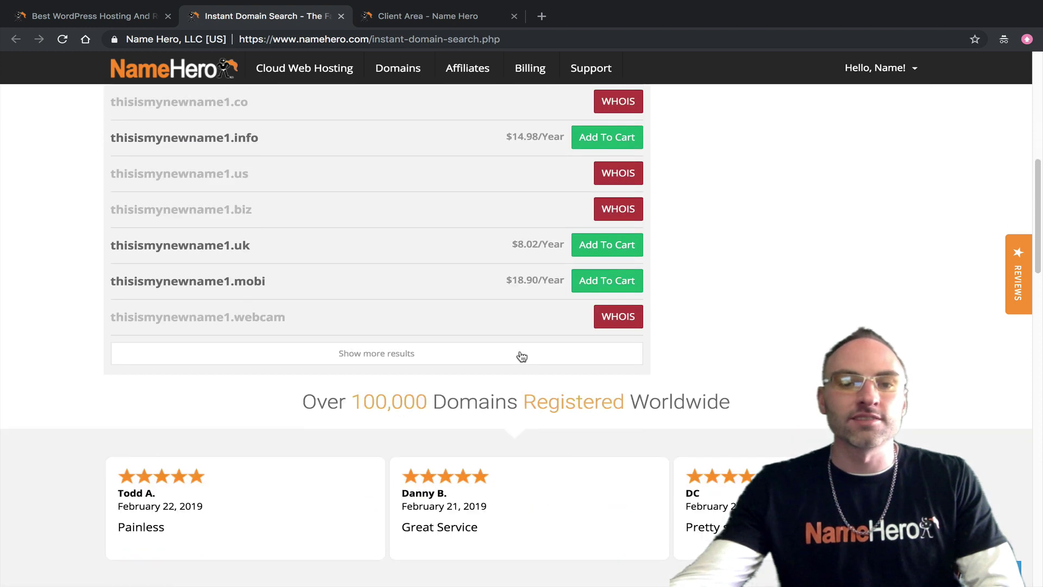
pyautogui.scroll(6, 511, 354)
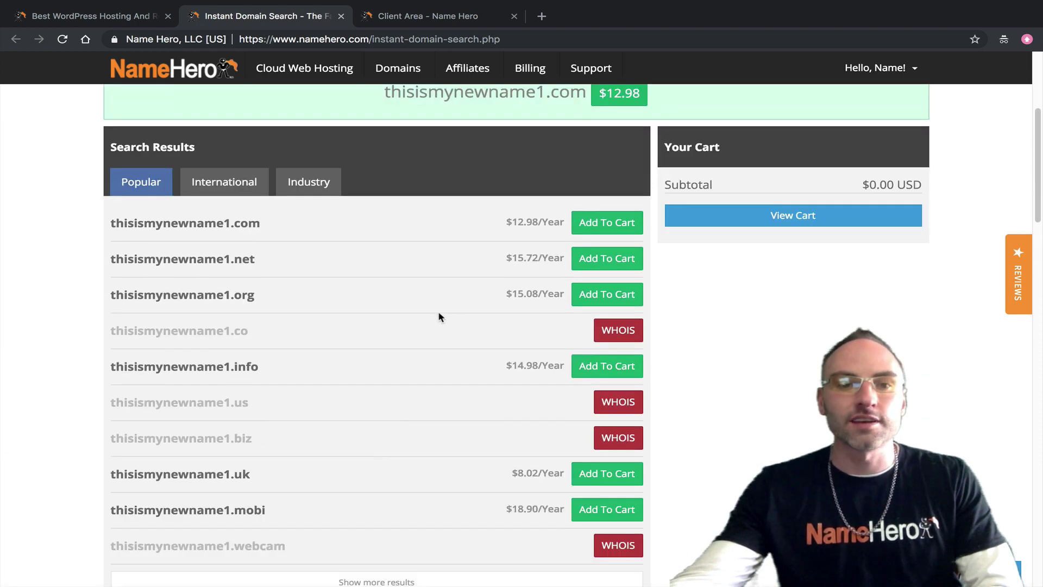
pyautogui.scroll(1, 275, 312)
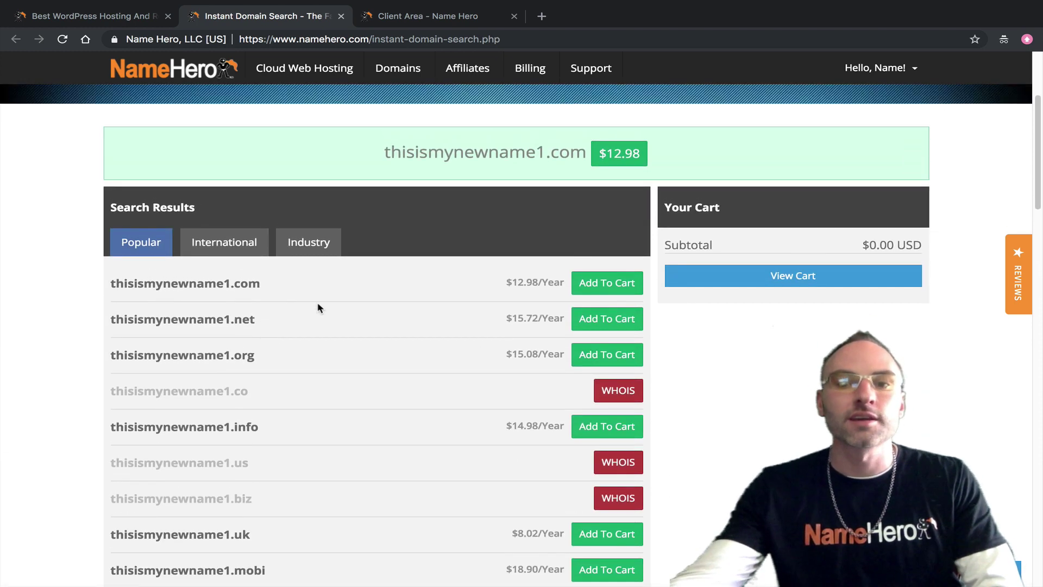
pyautogui.scroll(2, 402, 294)
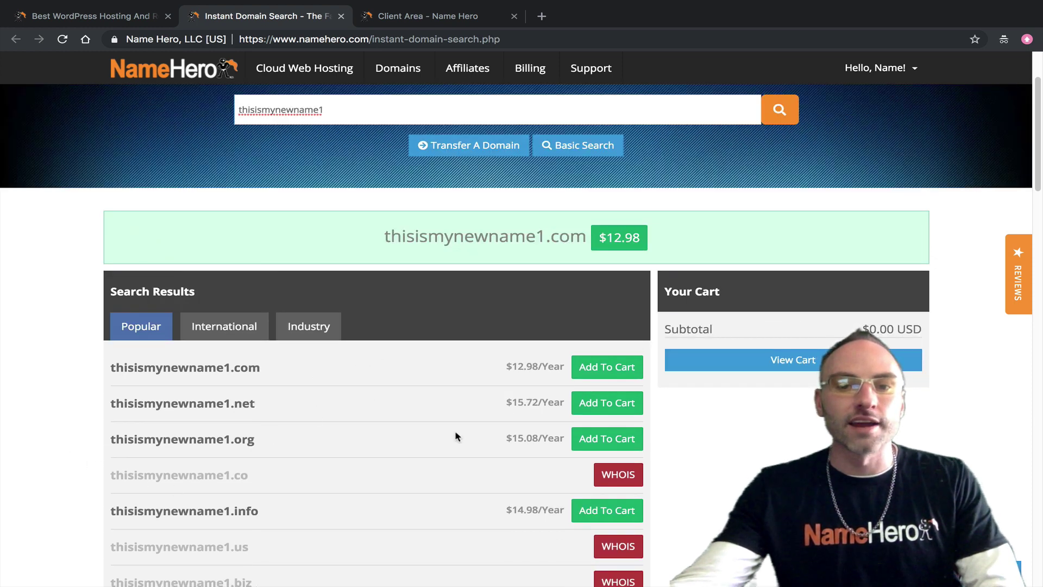
pyautogui.scroll(1, 421, 349)
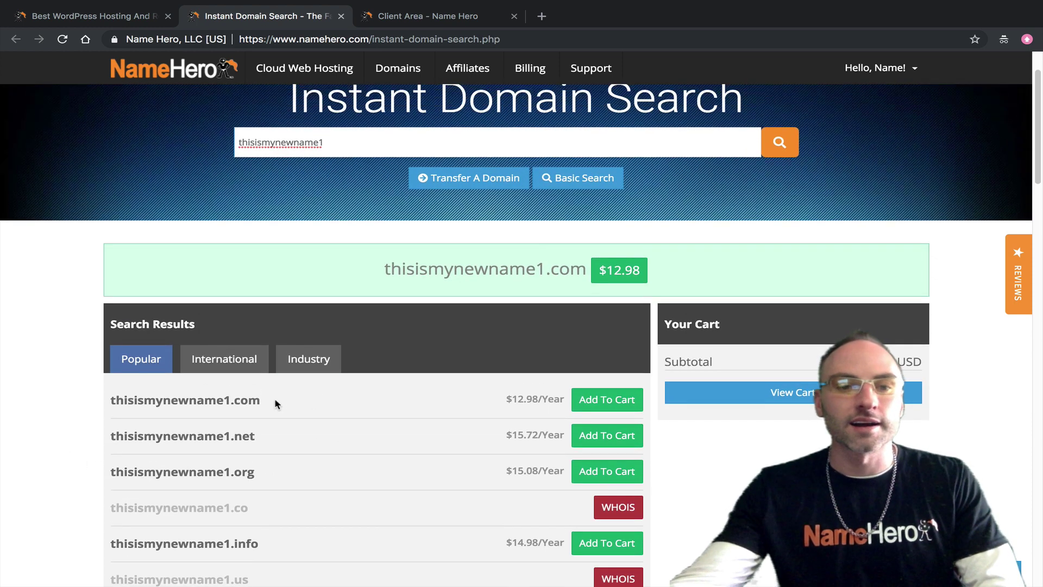
pyautogui.moveTo(234, 400); pyautogui.dragTo(261, 400)
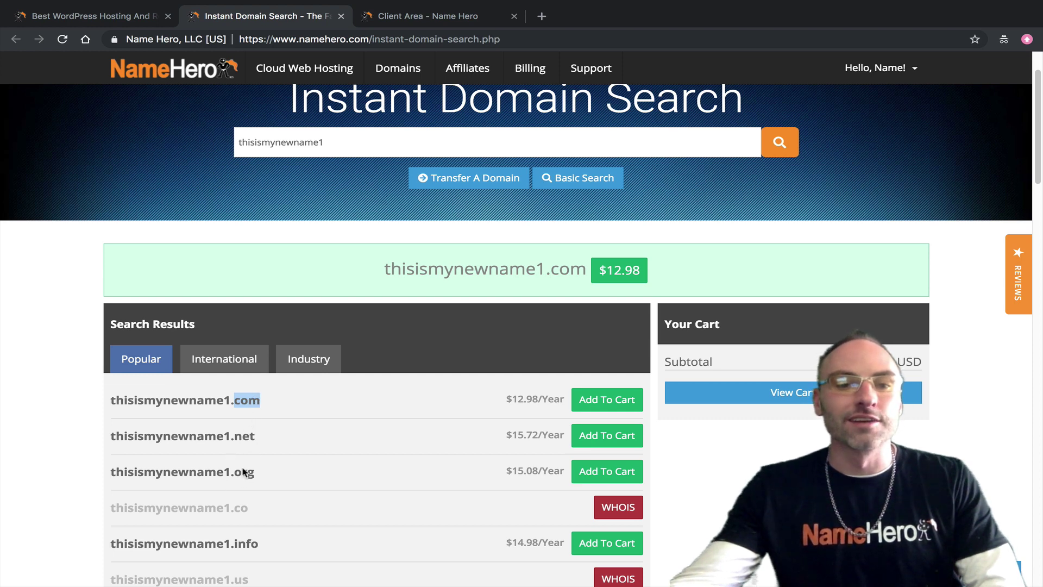
pyautogui.scroll(1, 231, 394)
pyautogui.scroll(1, 304, 353)
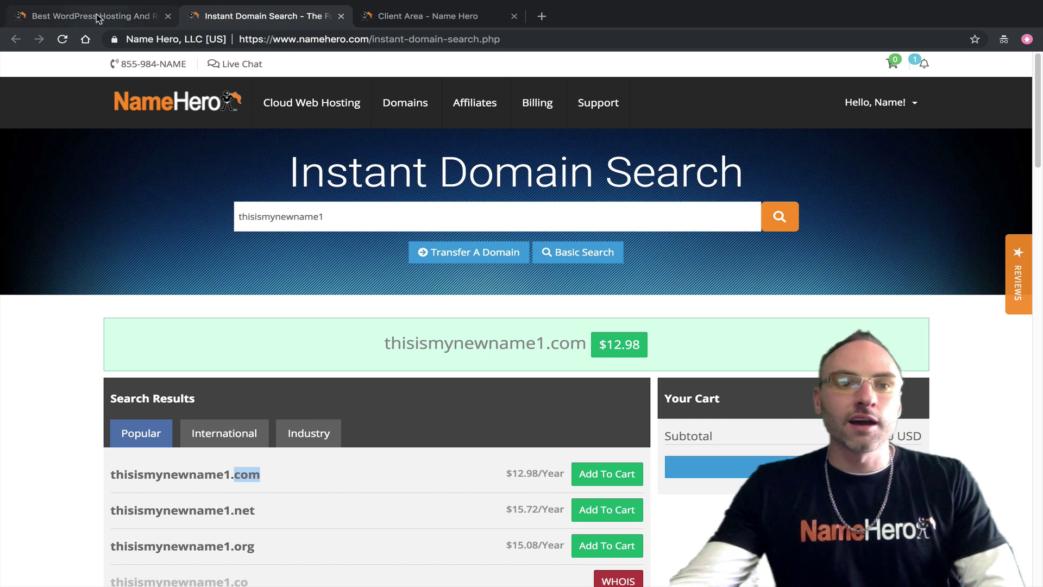
# Step: Switch to the Client Area tab showing 3 hosting services, 6 domains, 0 tickets and 0 invoices
pyautogui.click(118, 22)
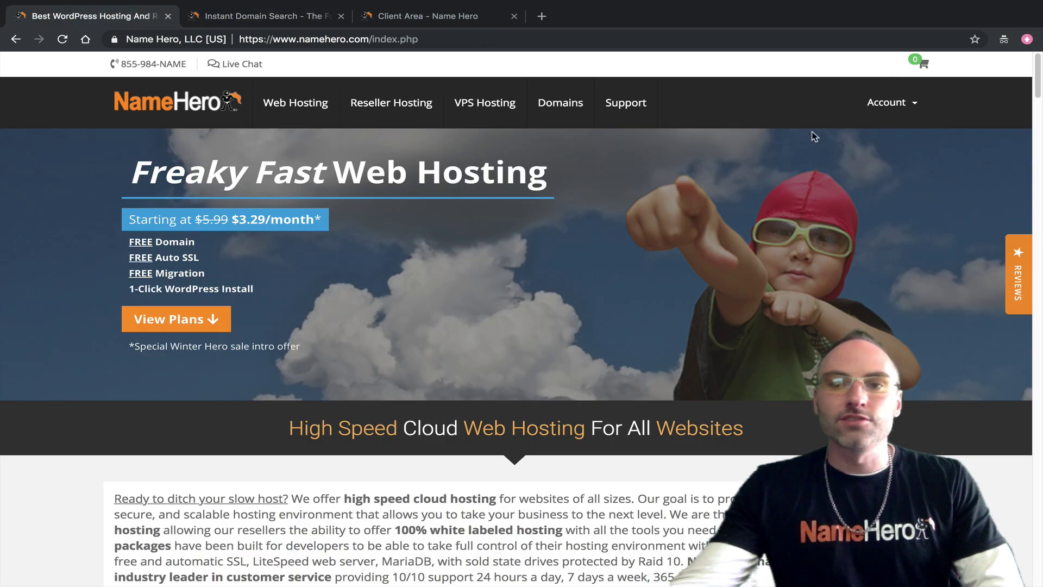
pyautogui.moveTo(873, 113)
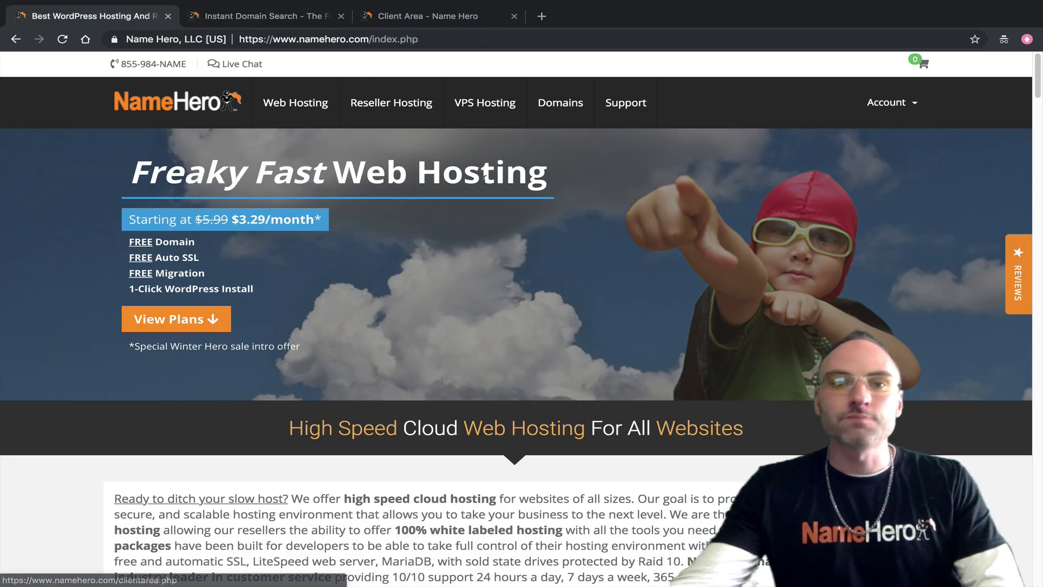
pyautogui.click(429, 16)
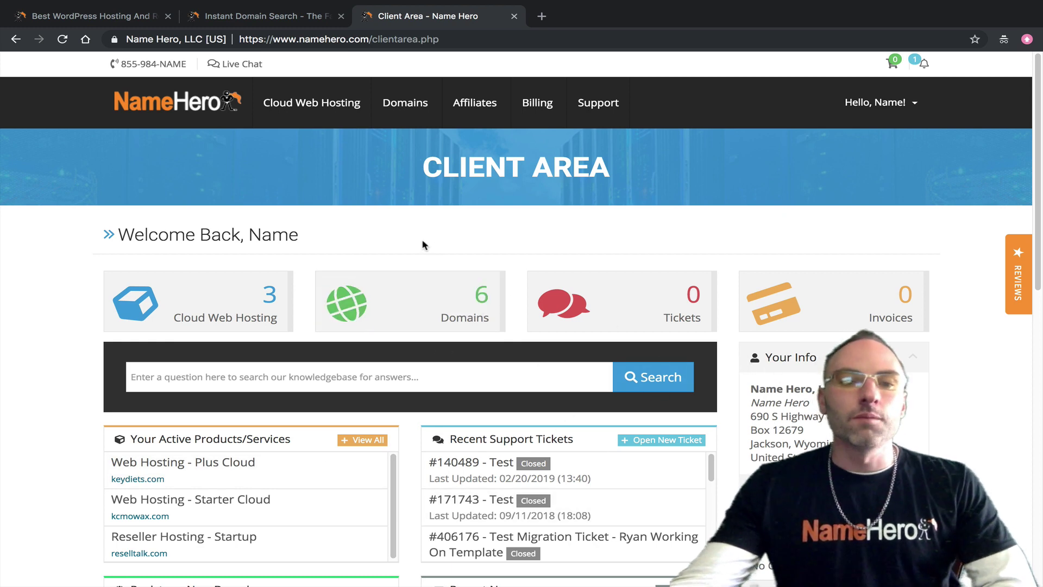
# Step: Open My Domains, test the filter with 'rea' and 'kc', then clear it to show all six
pyautogui.click(396, 322)
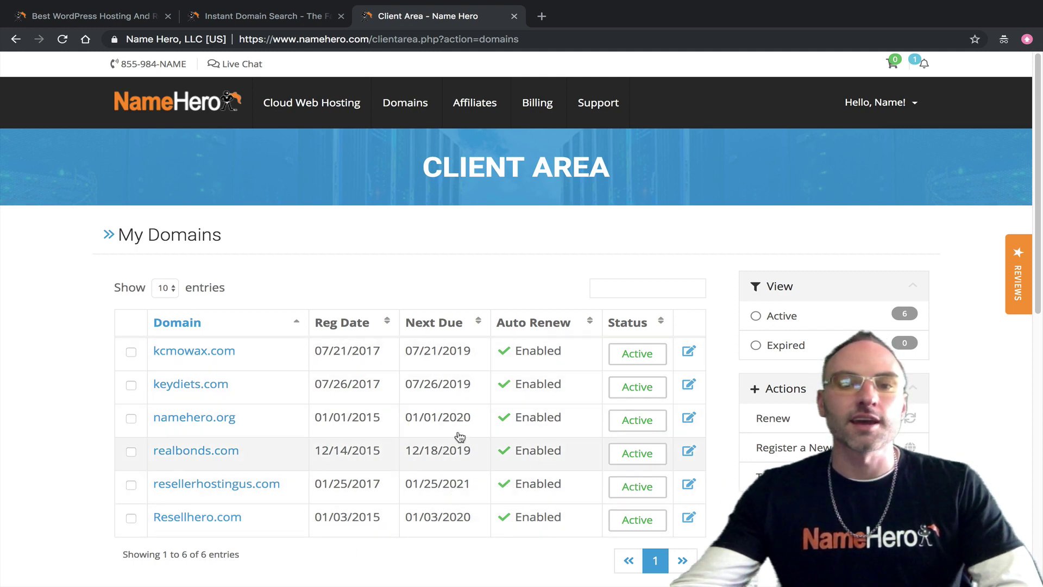
pyautogui.click(624, 288)
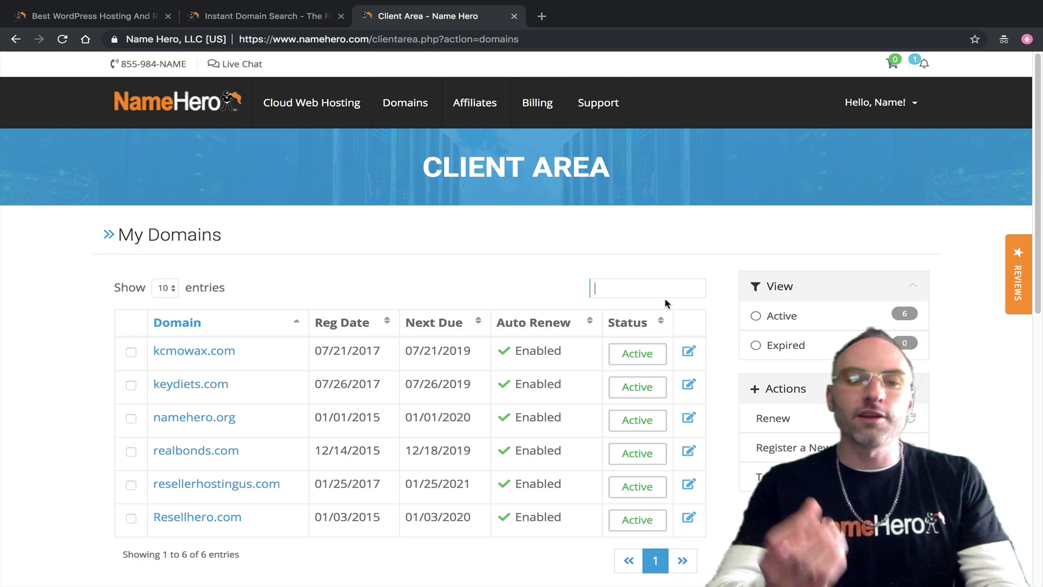
pyautogui.write('rea')
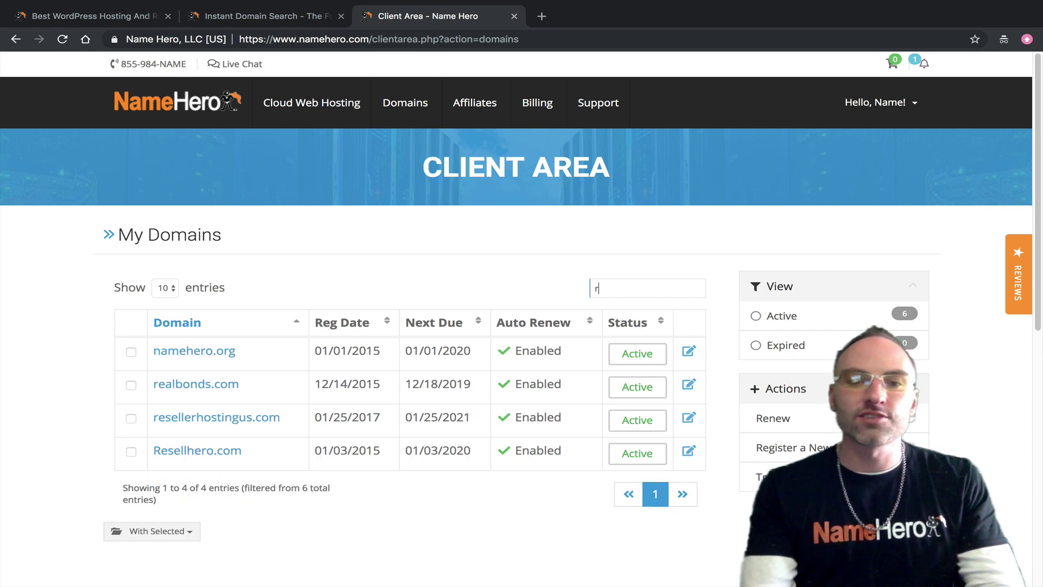
pyautogui.press('BackSpace')
pyautogui.press('BackSpace')
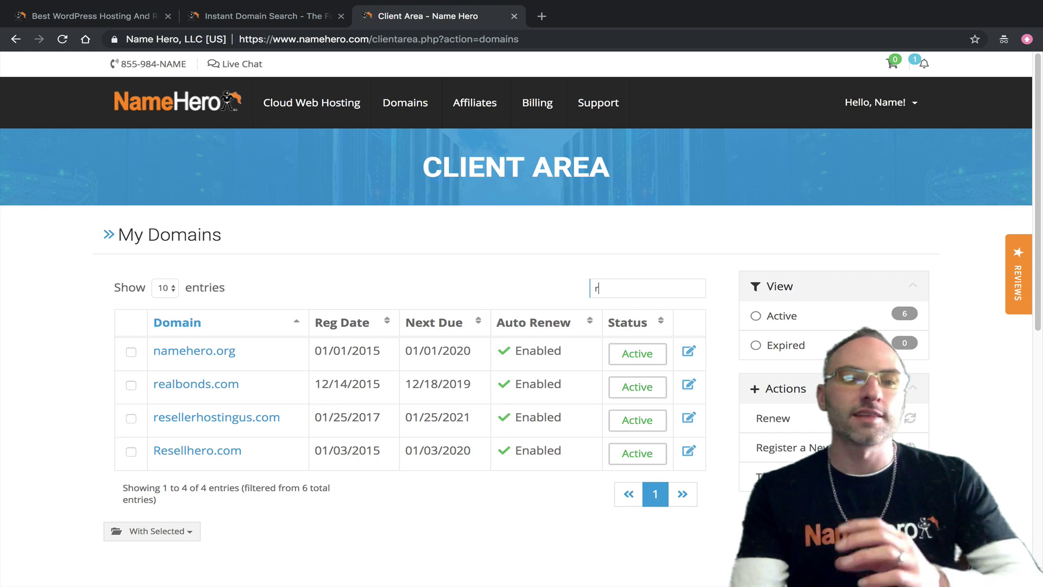
pyautogui.press('BackSpace')
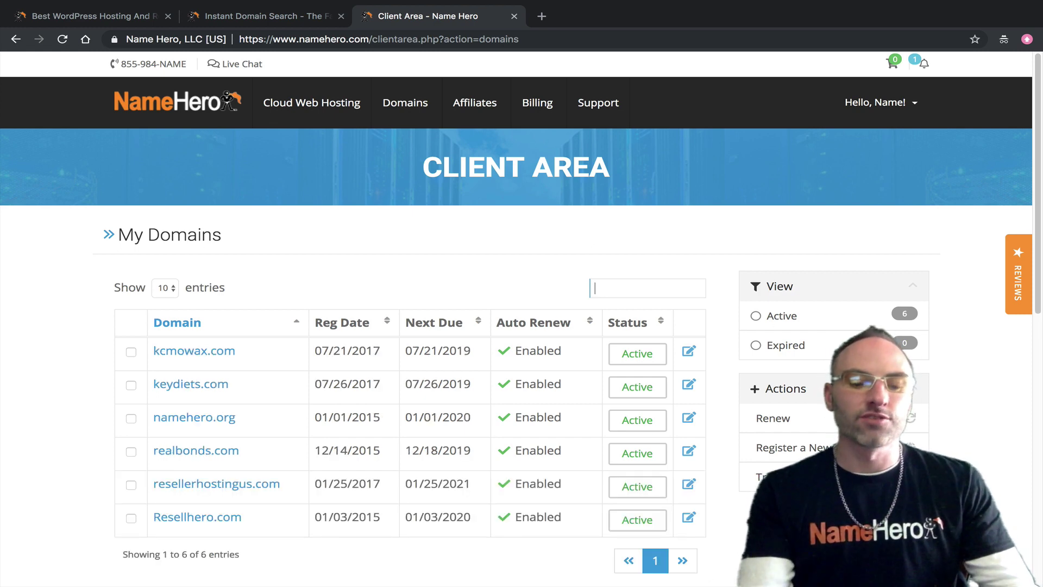
pyautogui.write('kc')
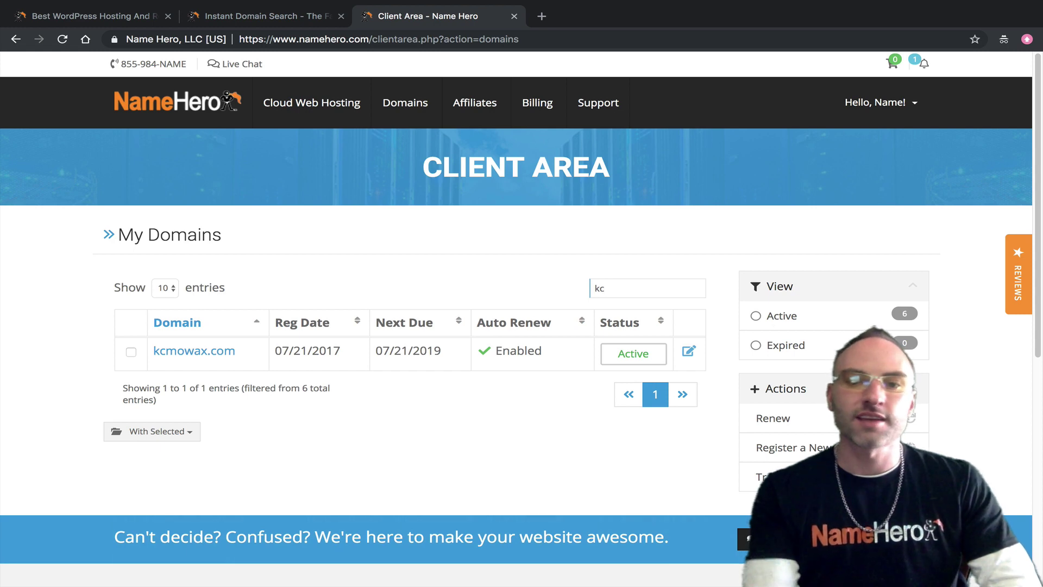
pyautogui.press('BackSpace')
pyautogui.press('BackSpace')
pyautogui.write('rea')
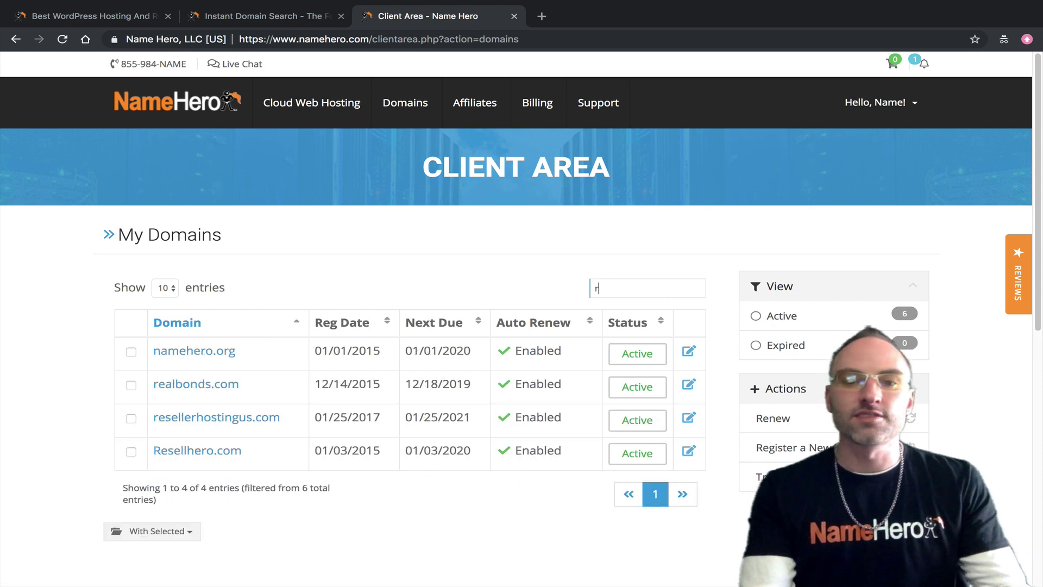
pyautogui.press('BackSpace')
pyautogui.press('BackSpace')
pyautogui.press('BackSpace')
pyautogui.press('BackSpace')
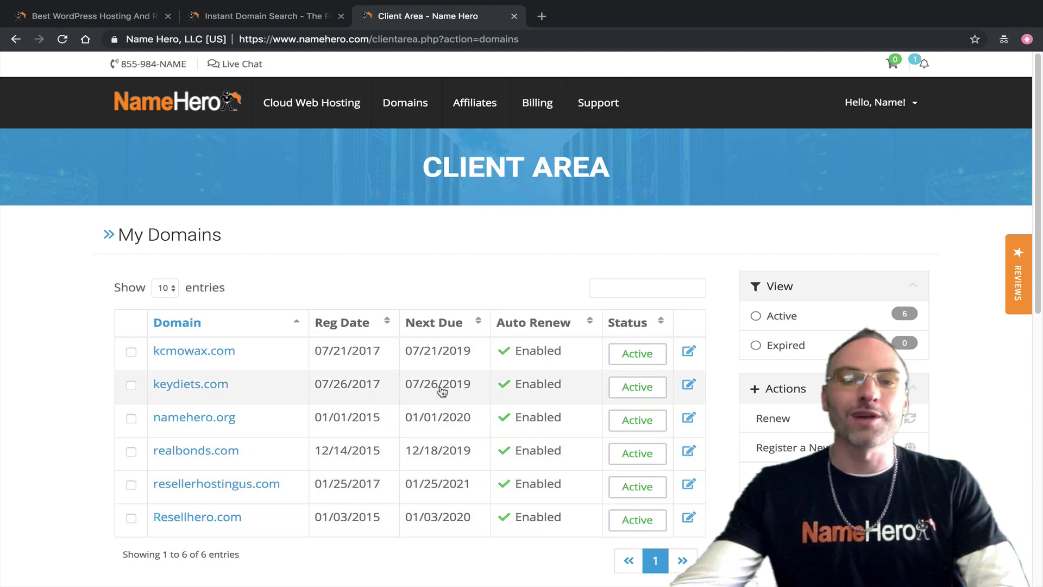
# Step: Focus the domain filter, then show the Billing menu's invoices, add funds, mass payment and card options
pyautogui.click(641, 289)
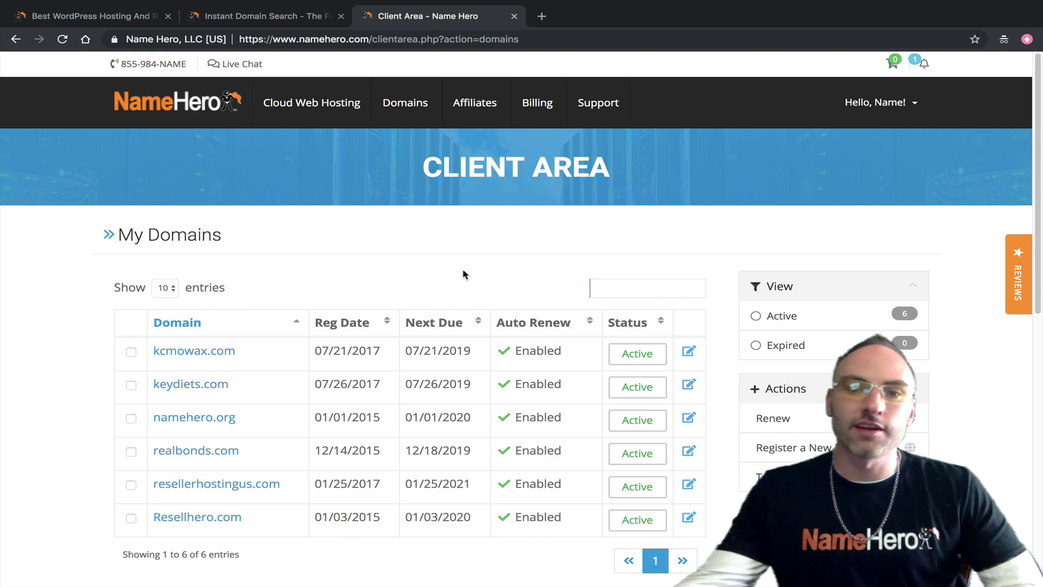
pyautogui.moveTo(519, 106)
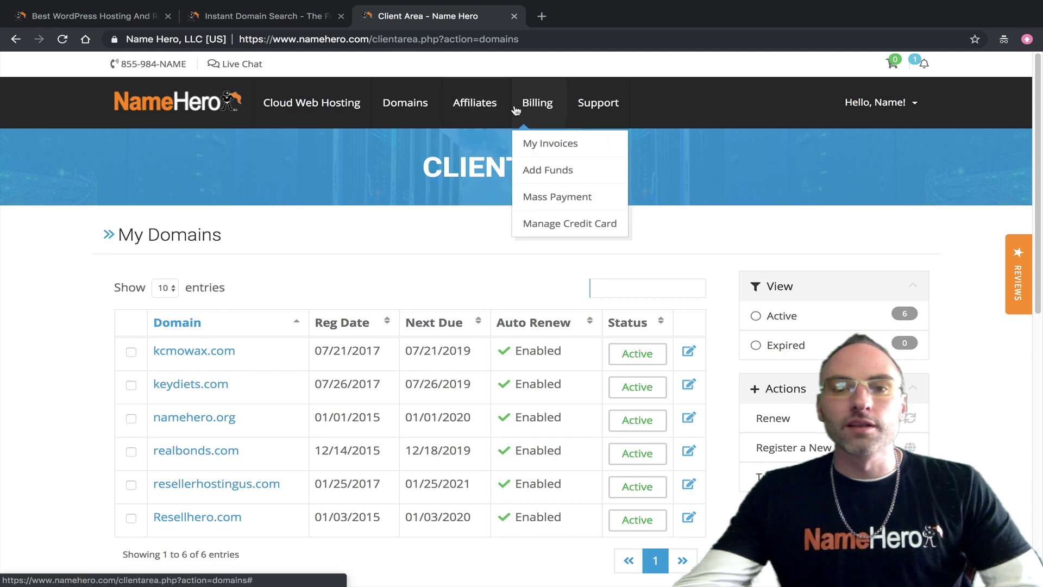
# Step: Open Credit Card Details, keep Visa as card type, and move through the card number and CVV fields
pyautogui.click(558, 225)
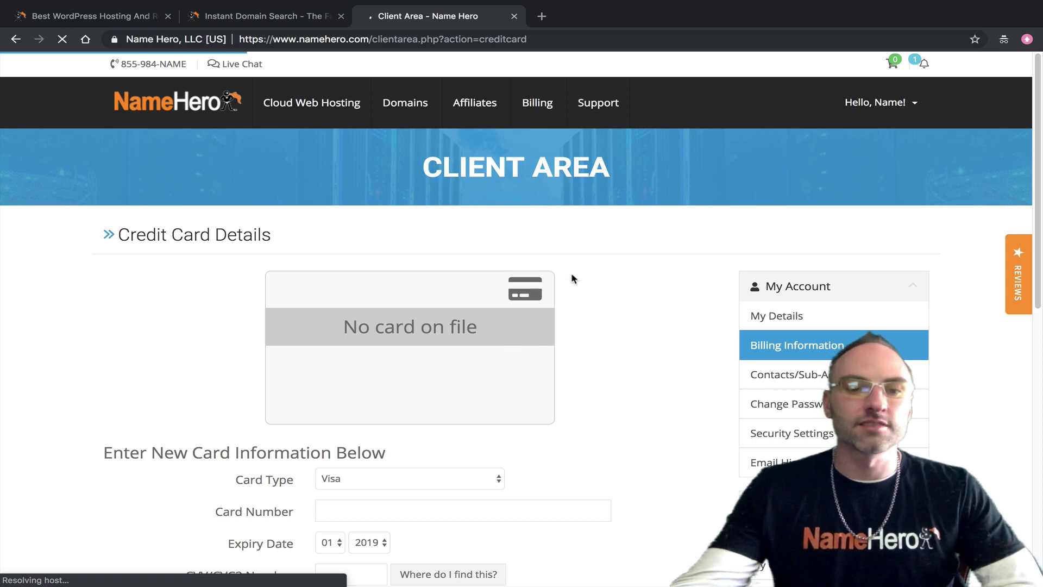
pyautogui.scroll(-2, 543, 285)
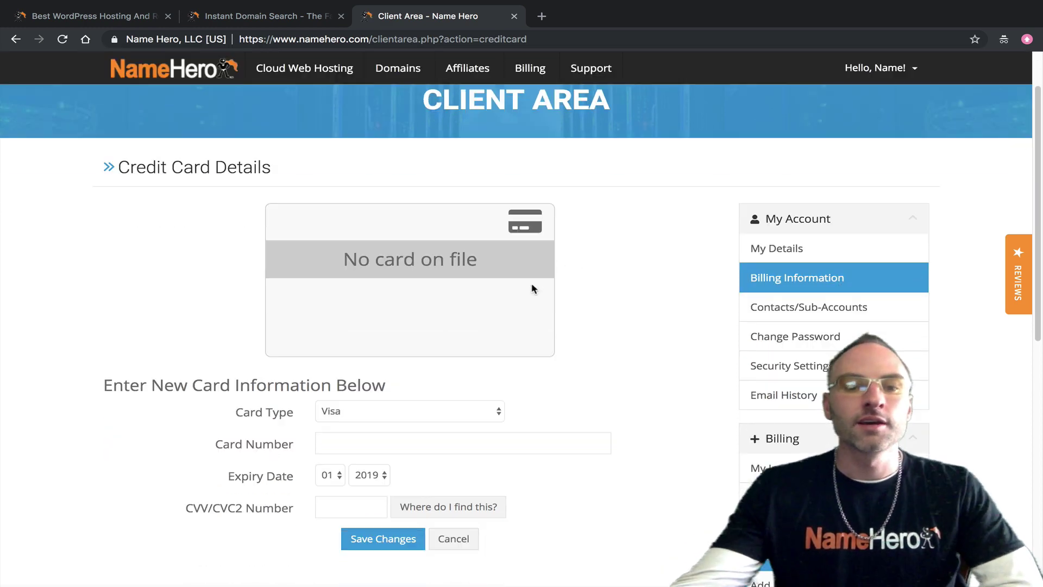
pyautogui.click(462, 413)
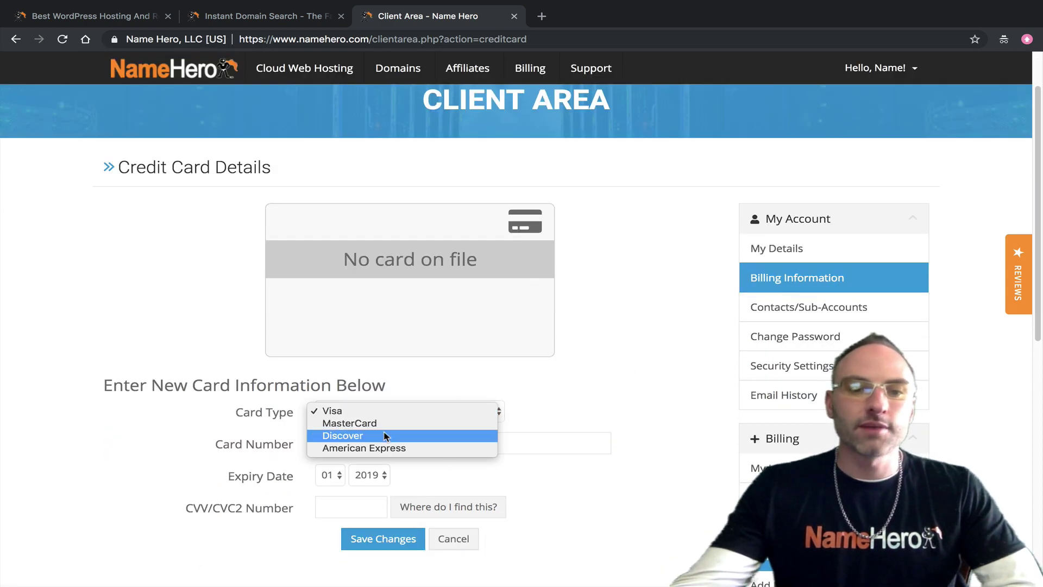
pyautogui.click(285, 438)
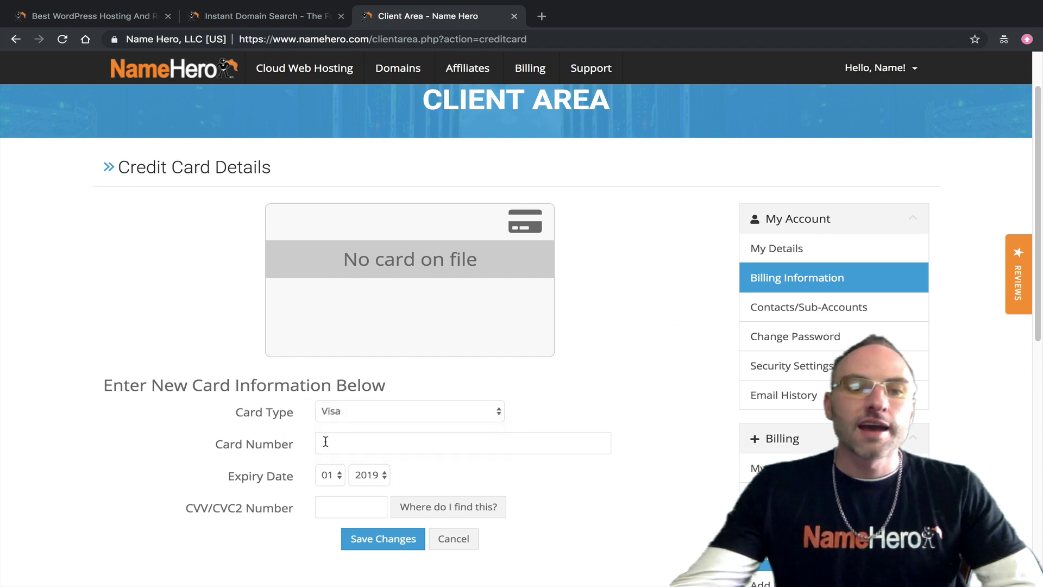
pyautogui.click(326, 441)
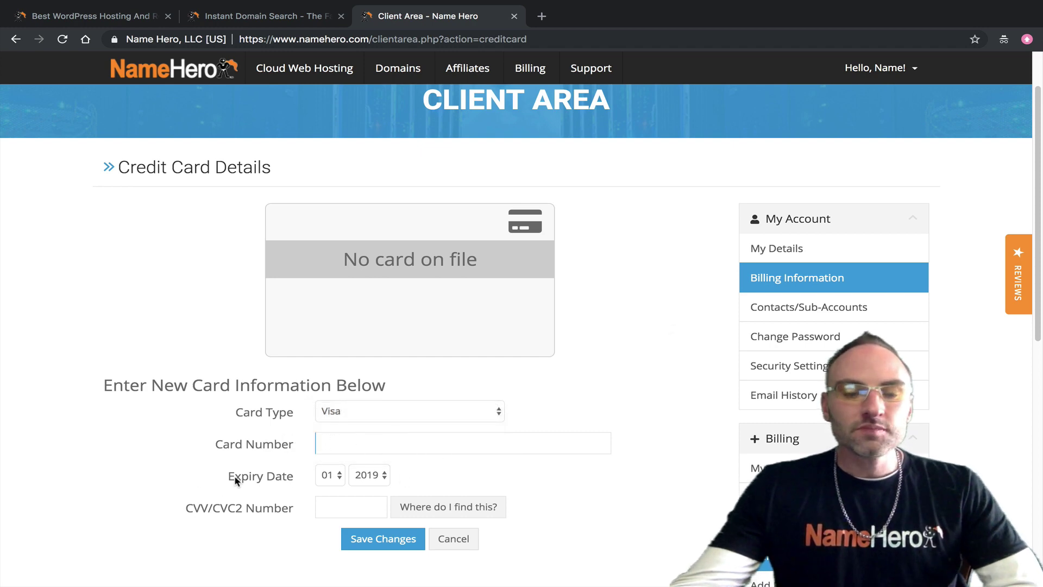
pyautogui.moveTo(241, 477); pyautogui.dragTo(276, 478)
pyautogui.click(300, 493)
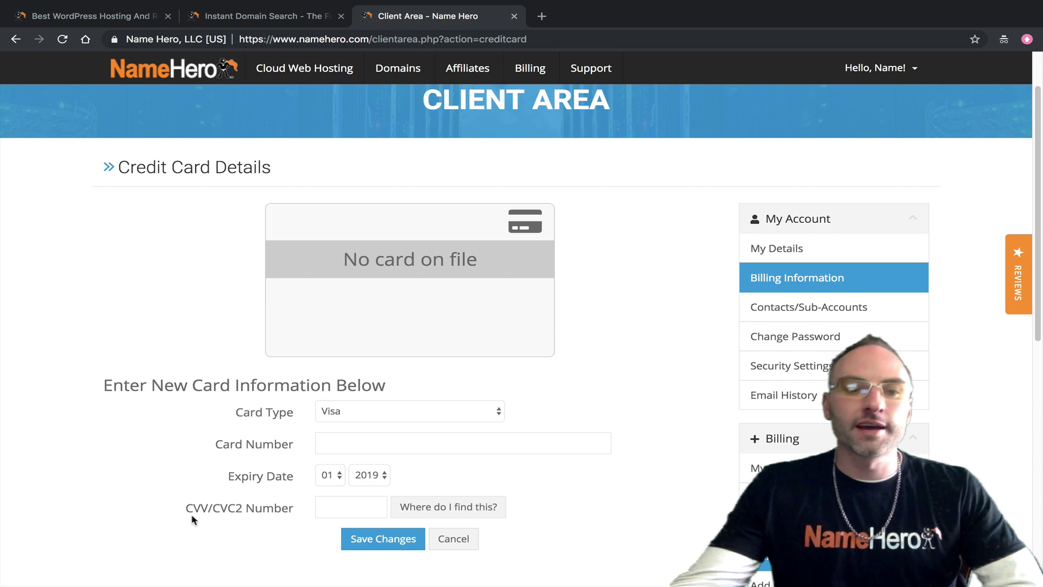
pyautogui.moveTo(194, 515); pyautogui.dragTo(237, 508)
pyautogui.click(242, 510)
pyautogui.click(237, 508)
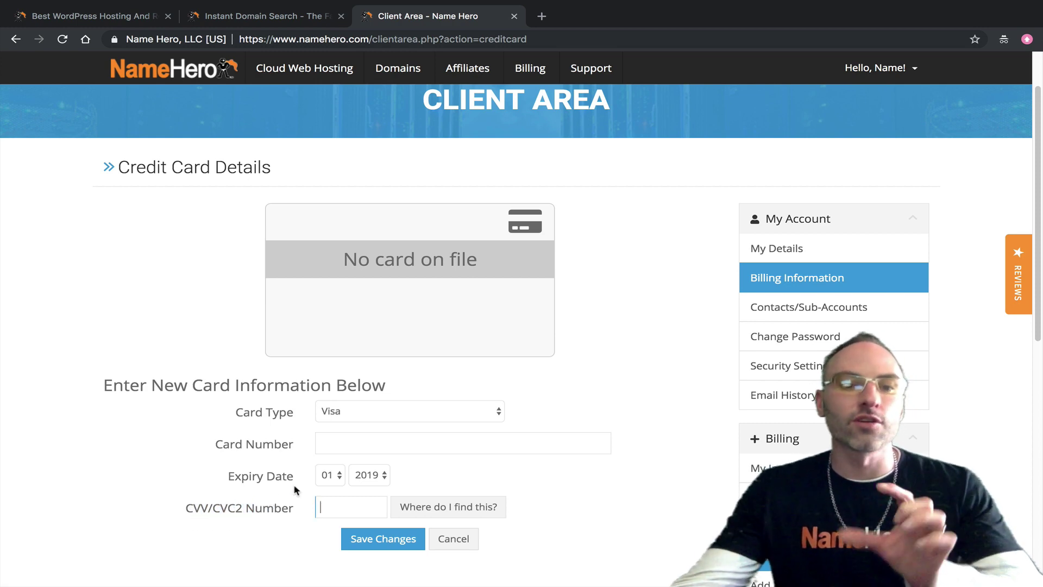
# Step: View and close the CVV location help, then bring up the account options menu
pyautogui.click(436, 506)
pyautogui.scroll(-3, 436, 473)
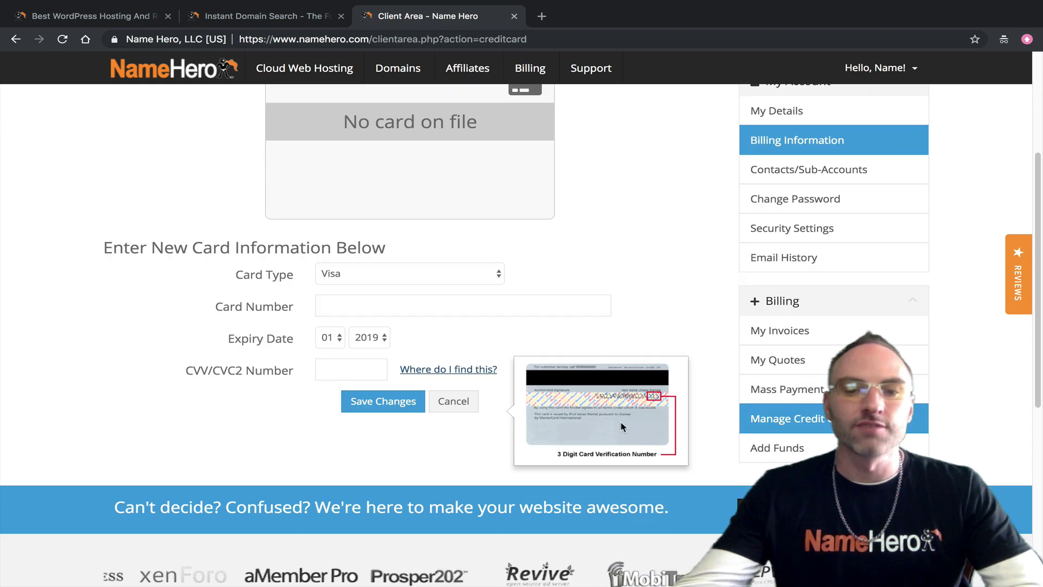
pyautogui.click(466, 369)
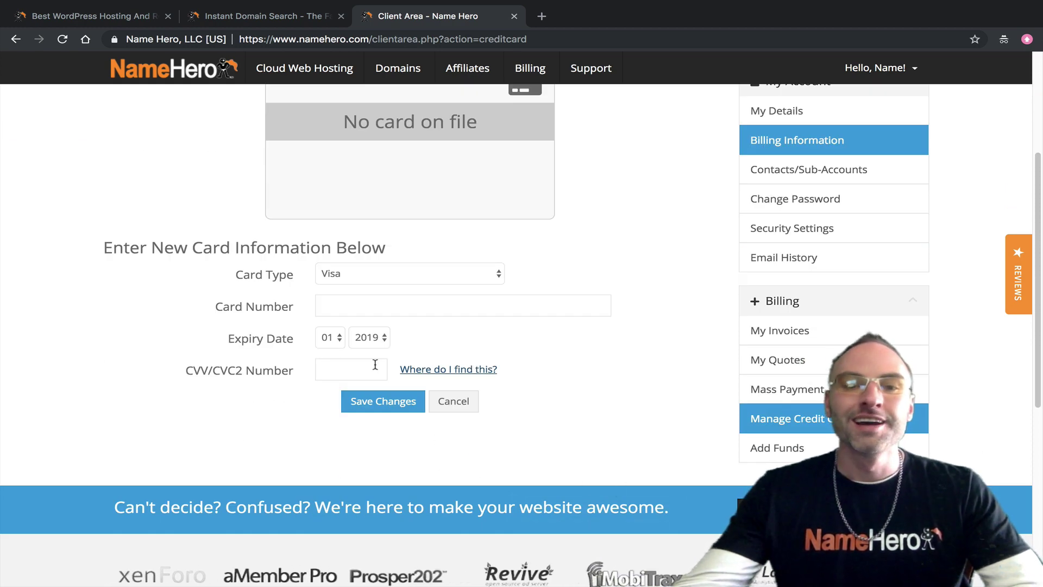
pyautogui.click(334, 370)
pyautogui.scroll(1, 305, 367)
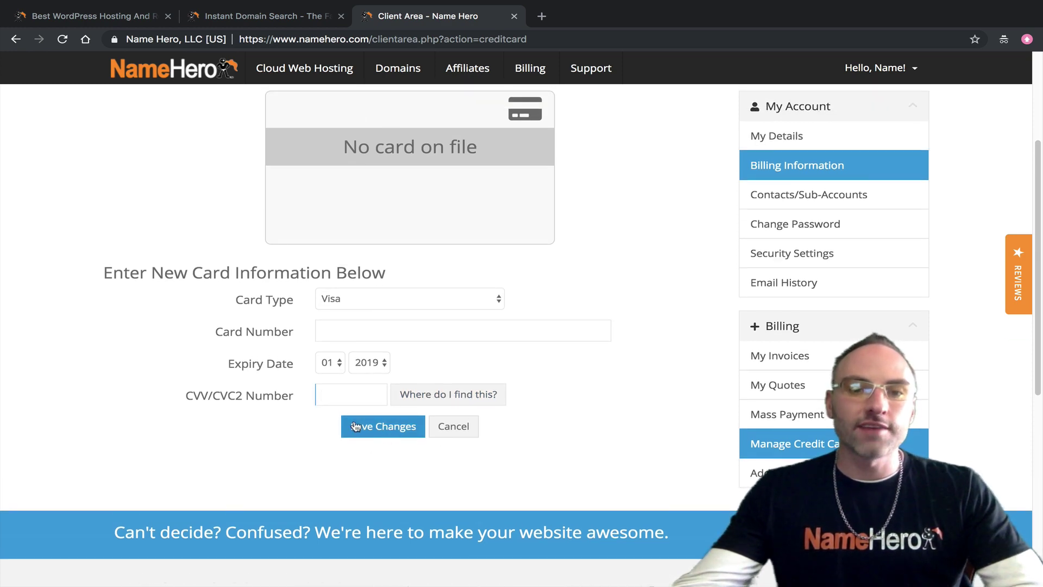
pyautogui.scroll(2, 368, 393)
pyautogui.scroll(2, 296, 241)
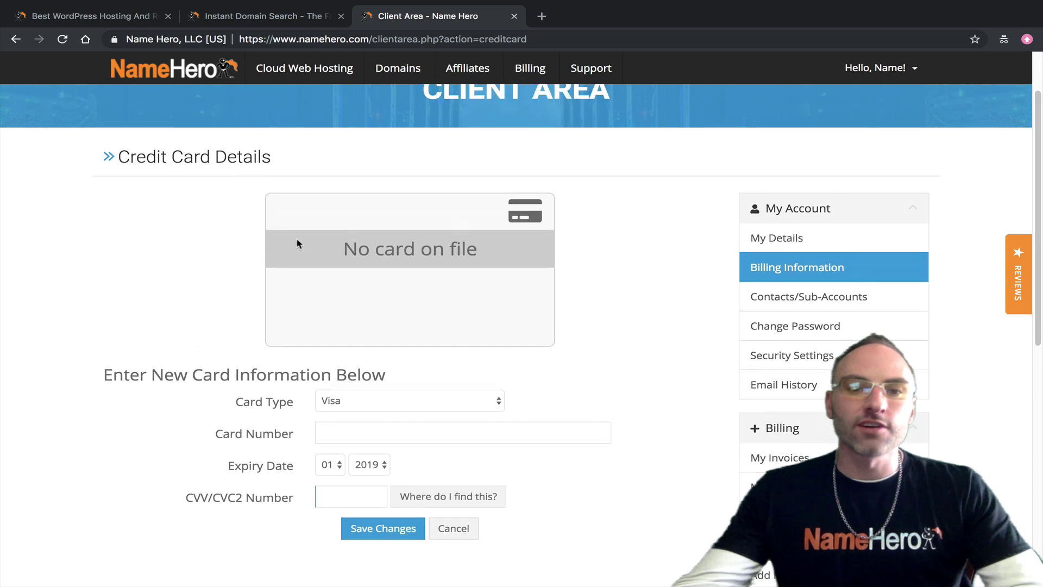
pyautogui.scroll(1, 391, 274)
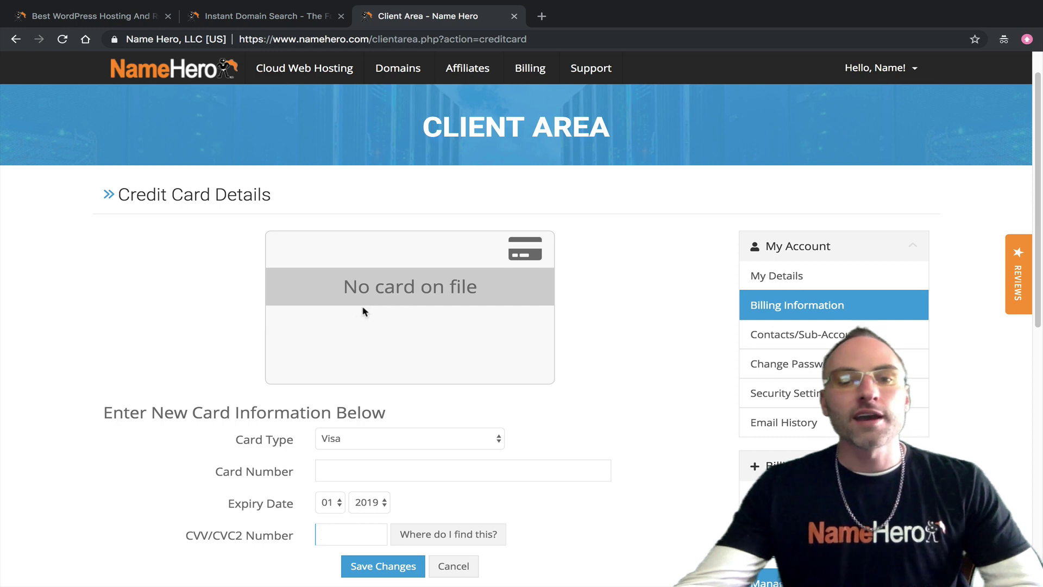
pyautogui.scroll(1, 399, 296)
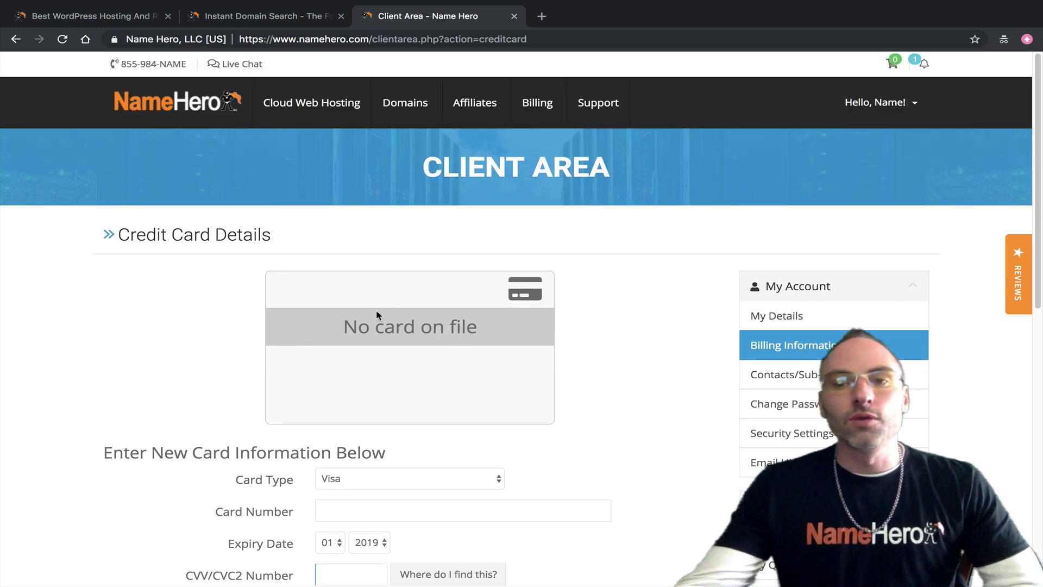
pyautogui.click(875, 104)
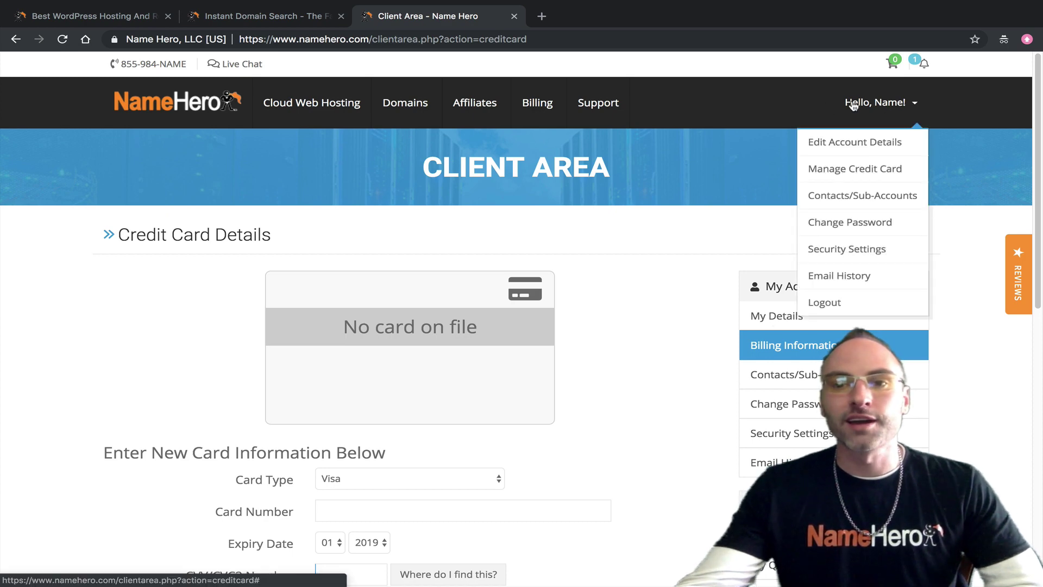
# Step: In Edit Account Details, set Payment Method to Credit Card and try saving
pyautogui.click(869, 150)
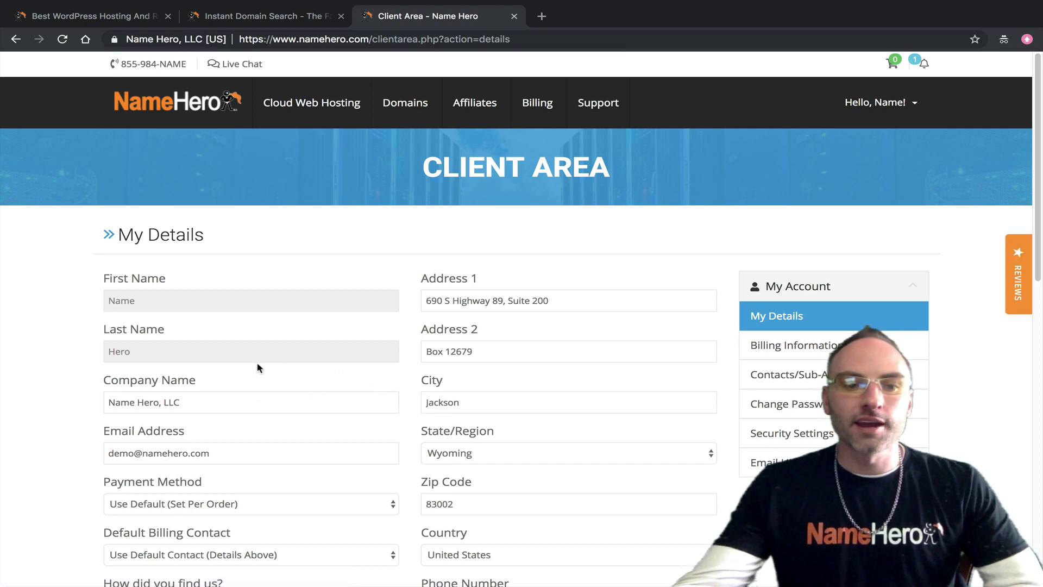
pyautogui.scroll(-1, 475, 378)
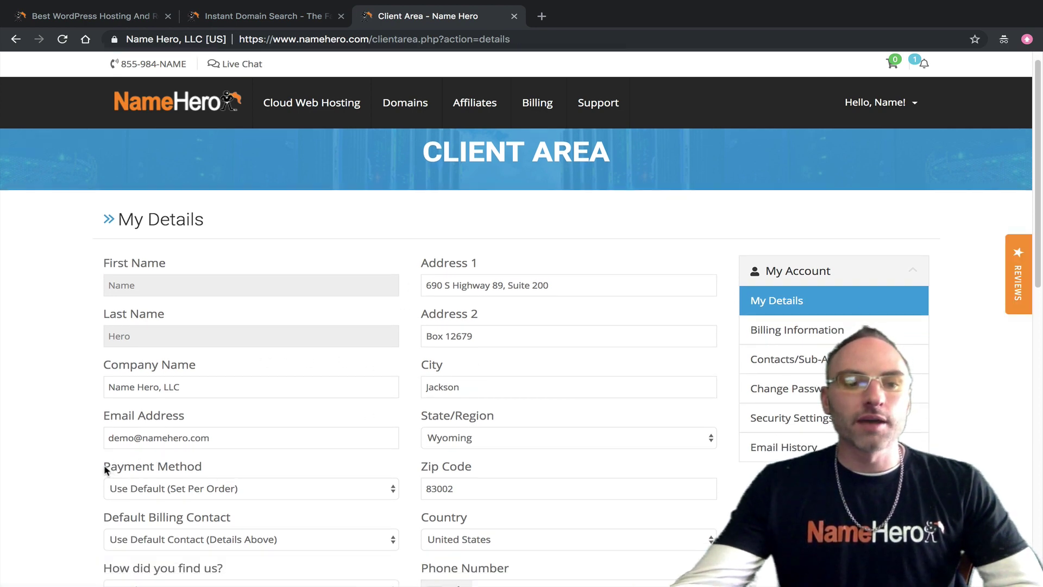
pyautogui.moveTo(105, 468); pyautogui.dragTo(201, 466)
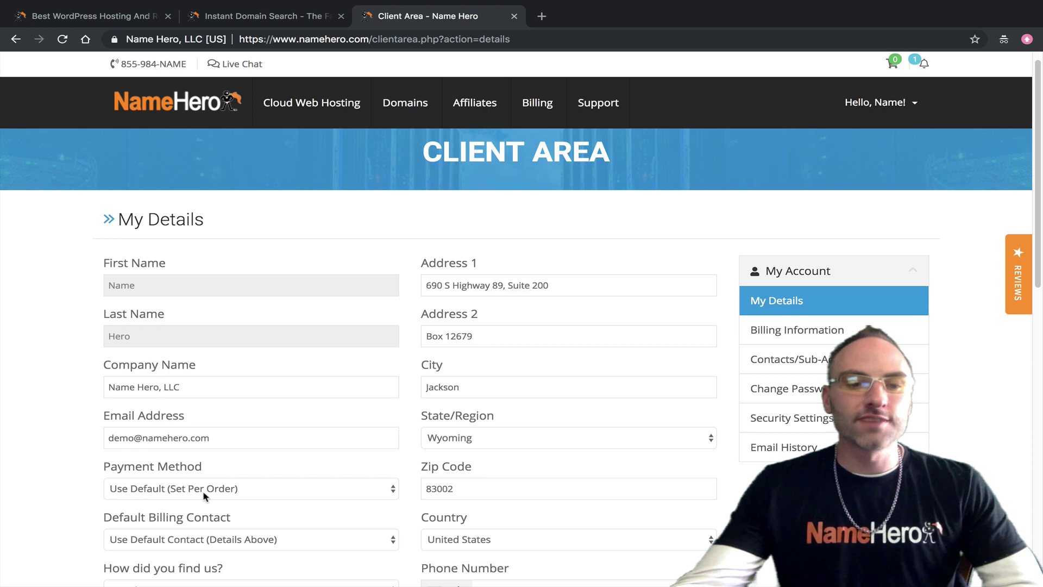
pyautogui.click(227, 492)
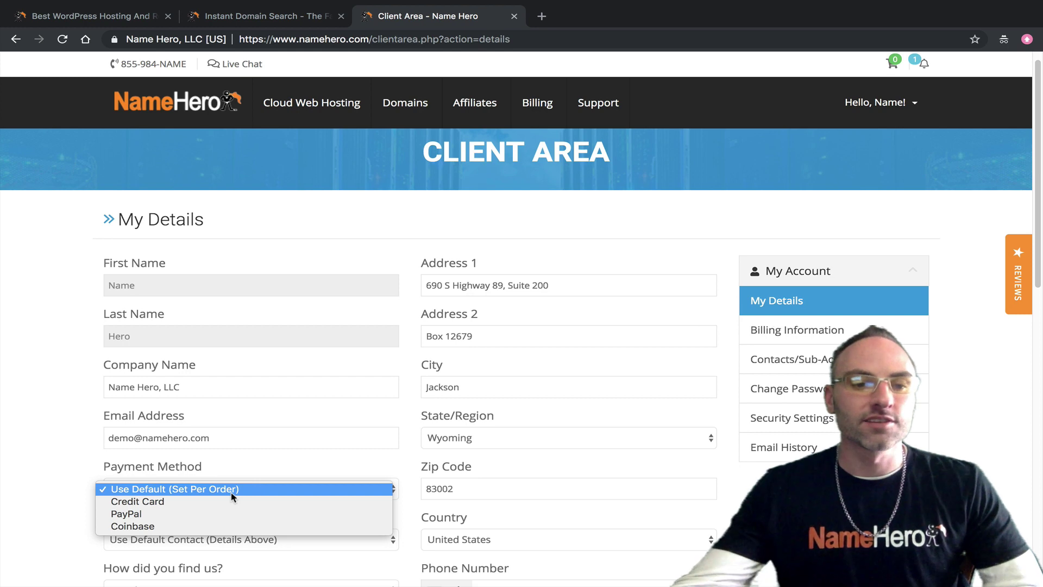
pyautogui.click(48, 506)
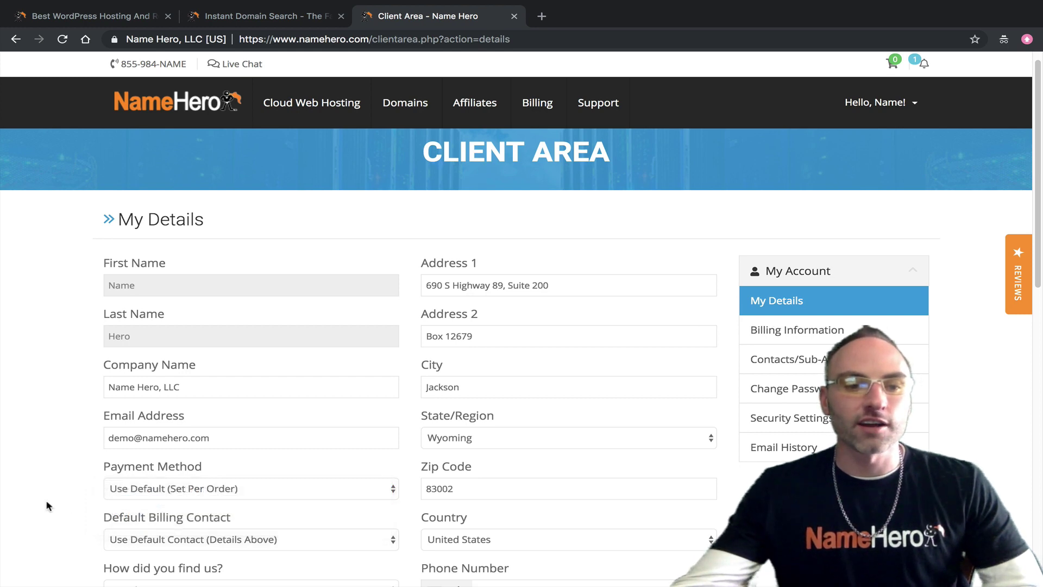
pyautogui.scroll(-7, 249, 427)
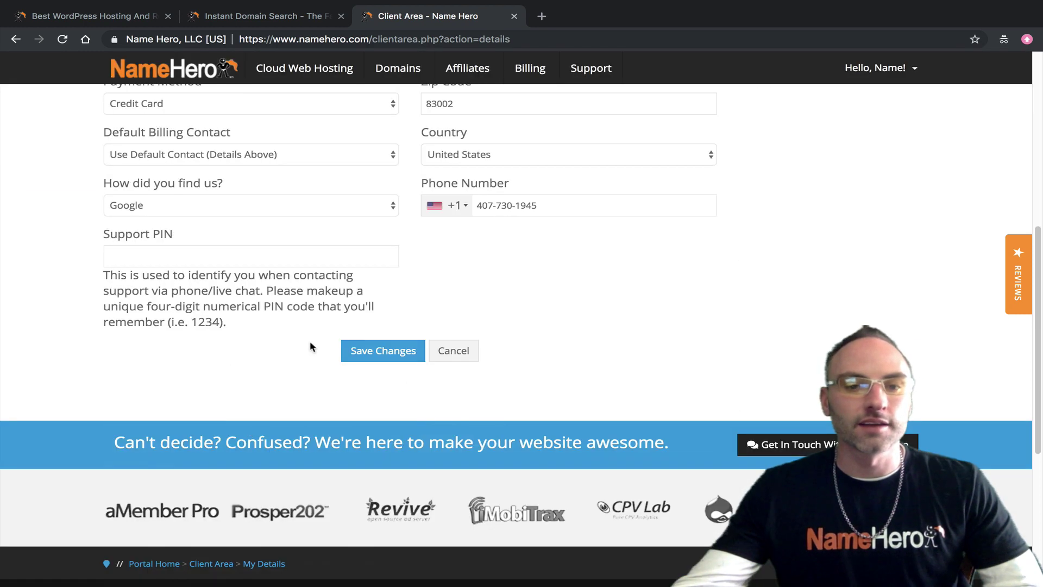
pyautogui.click(375, 344)
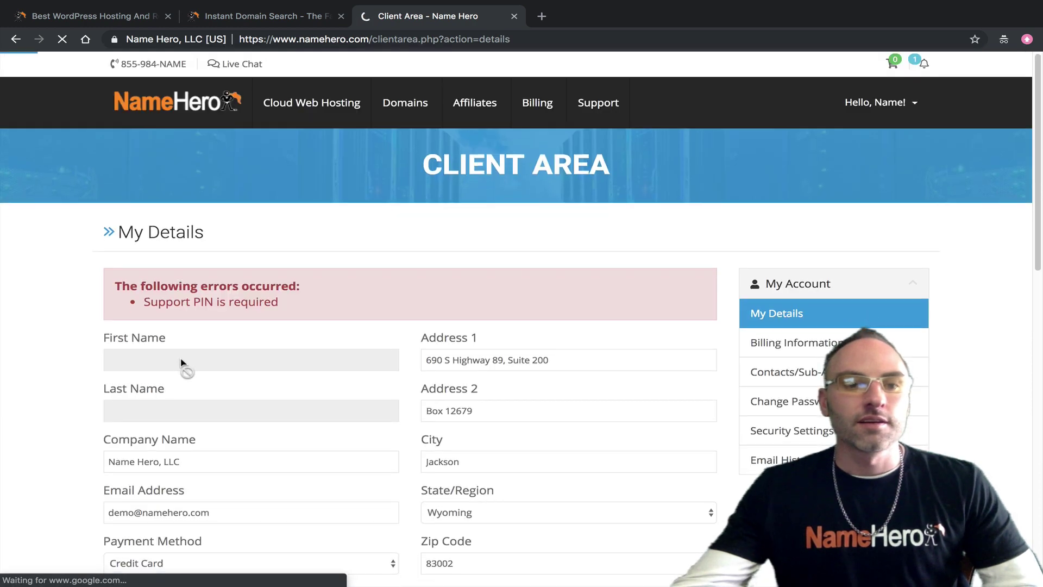
# Step: Enter a support PIN and save the account details successfully
pyautogui.scroll(-5, 508, 356)
pyautogui.click(185, 431)
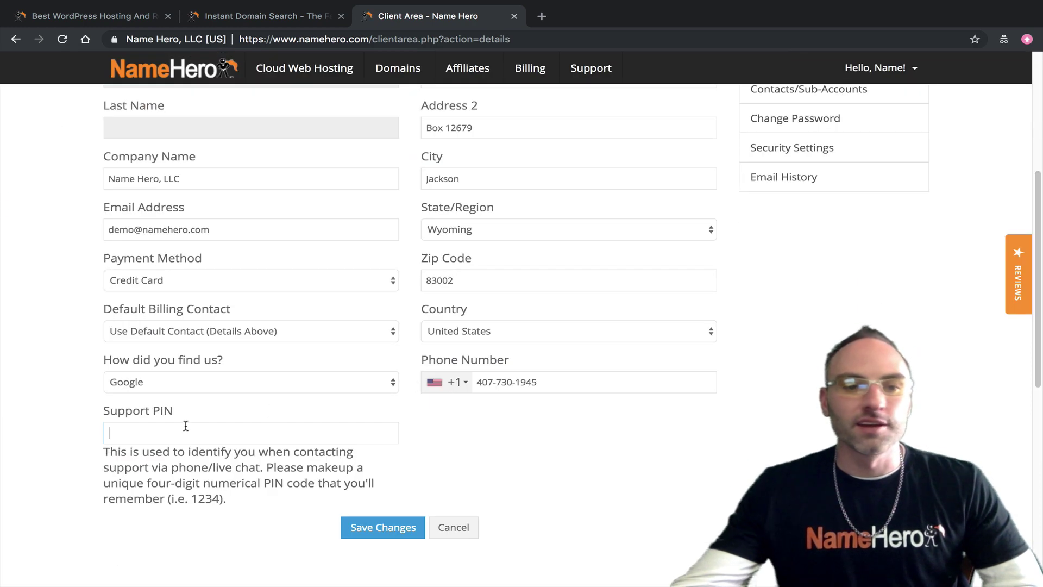
pyautogui.write('12345')
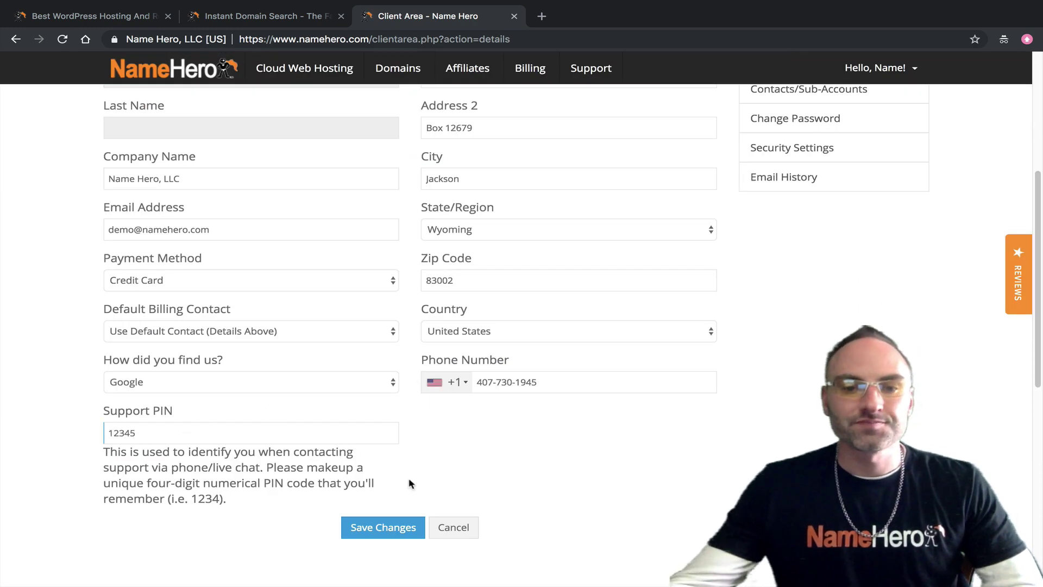
pyautogui.click(413, 525)
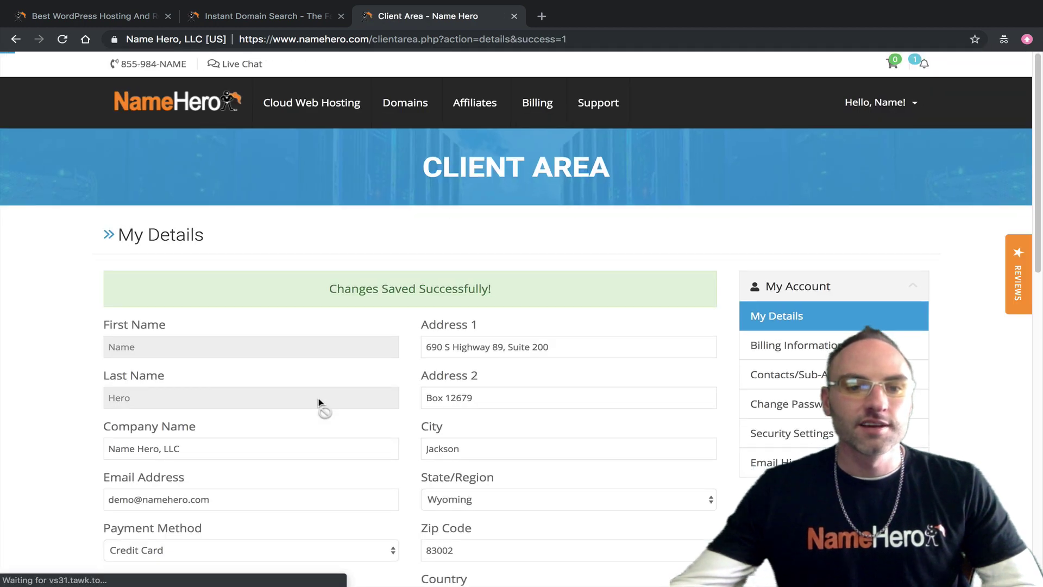
# Step: Browse the Payment Method choices and reset it to Use Default (Set Per Order)
pyautogui.scroll(-3, 319, 402)
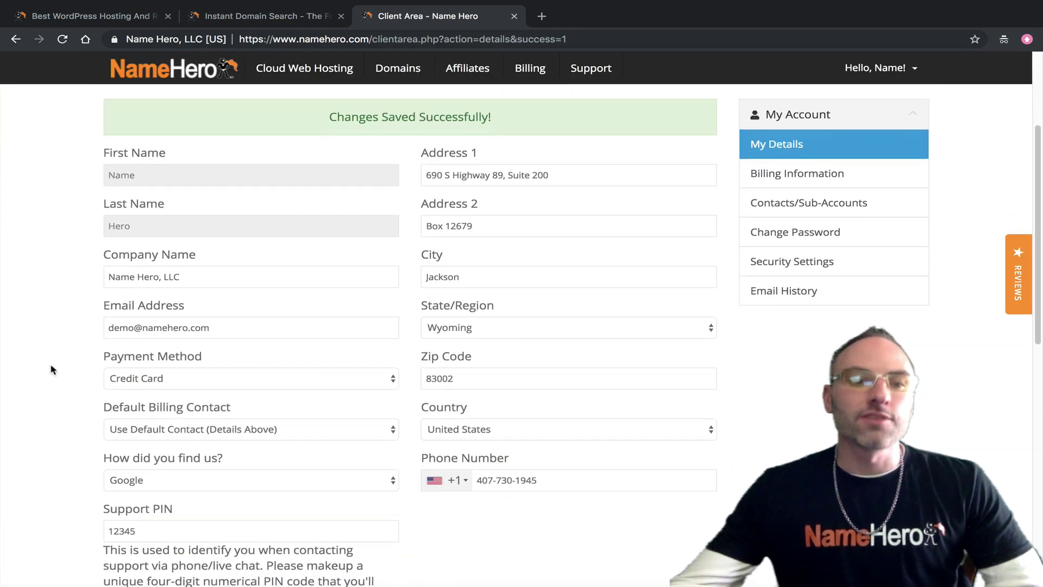
pyautogui.moveTo(98, 359); pyautogui.dragTo(207, 355)
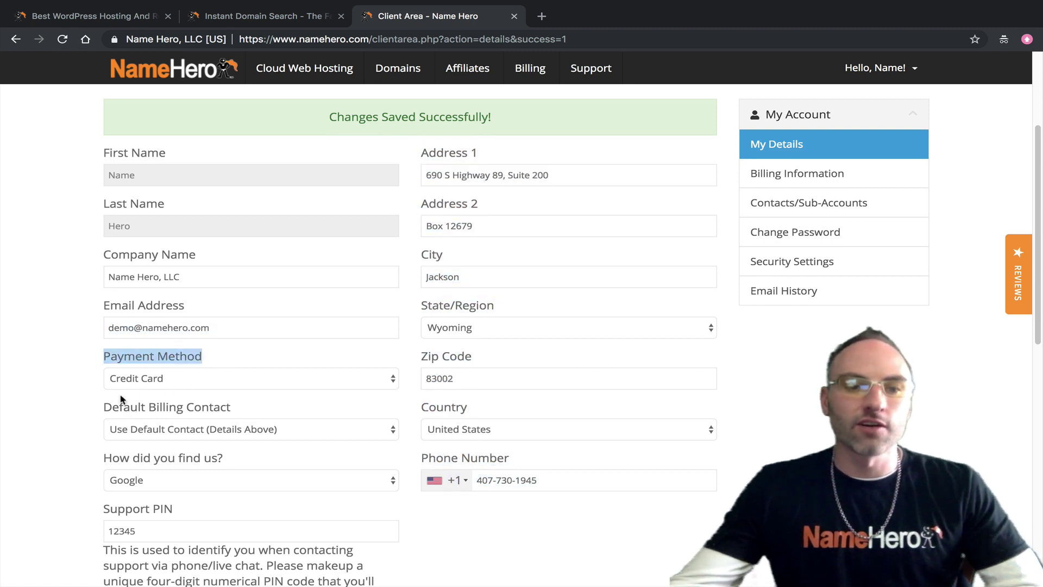
pyautogui.scroll(1, 146, 390)
pyautogui.click(81, 380)
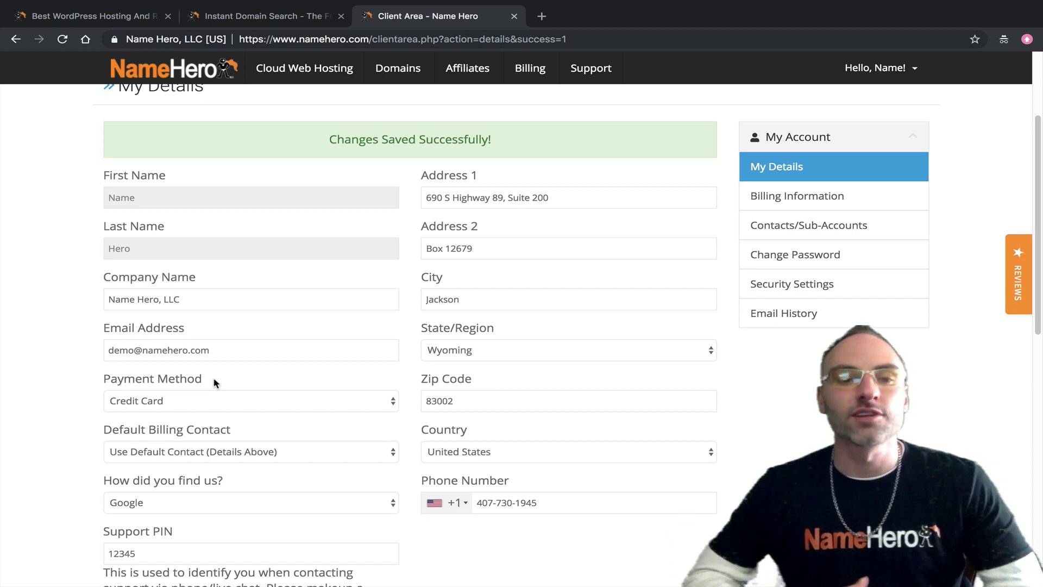
pyautogui.click(169, 400)
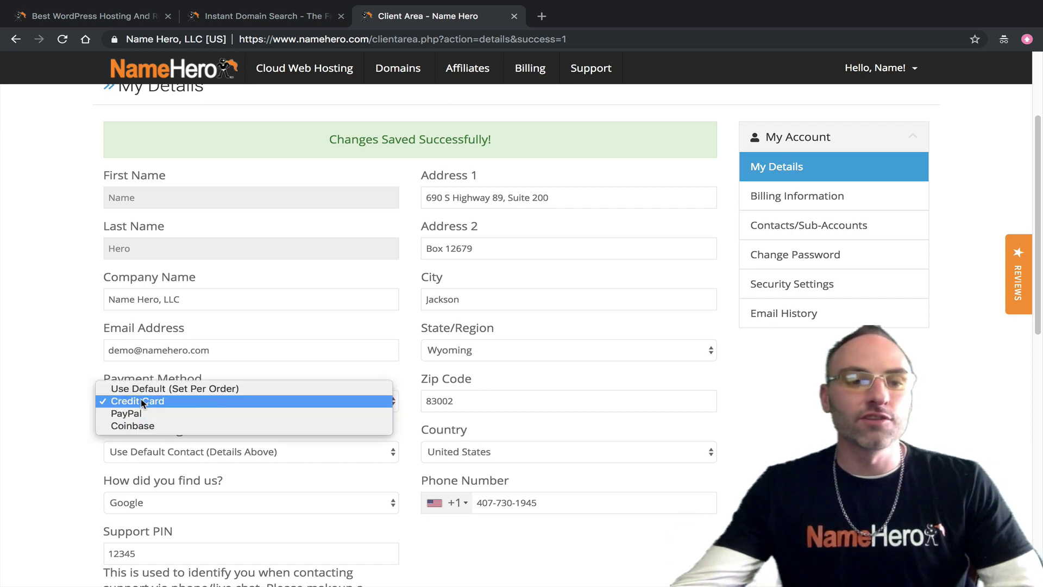
pyautogui.click(48, 400)
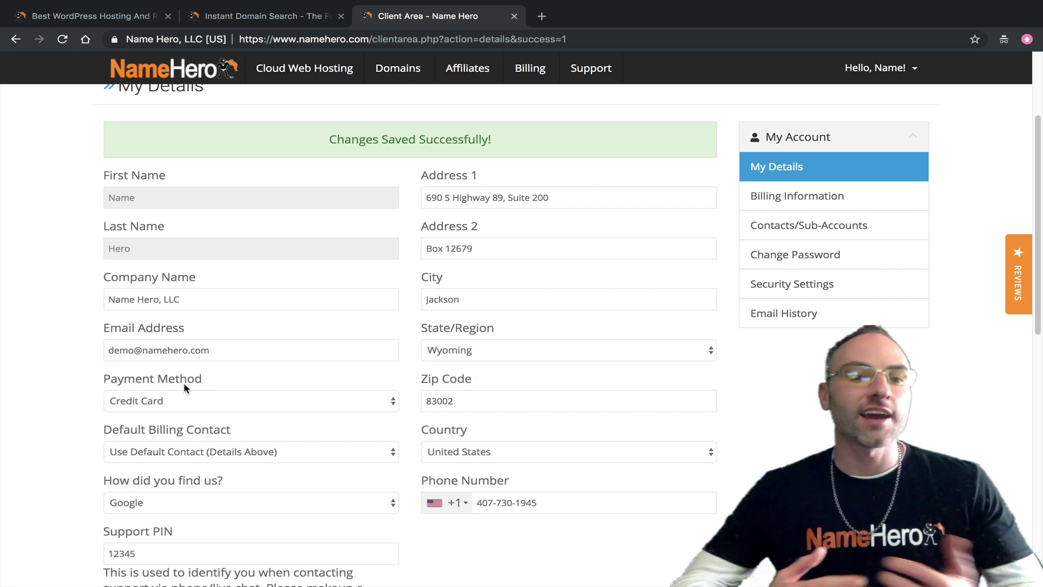
pyautogui.click(139, 397)
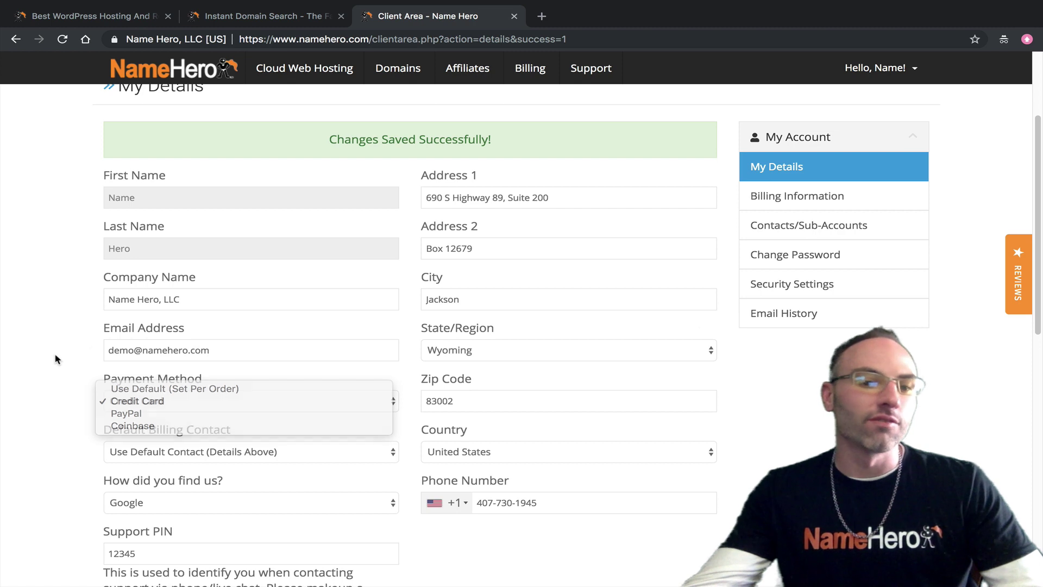
pyautogui.click(87, 404)
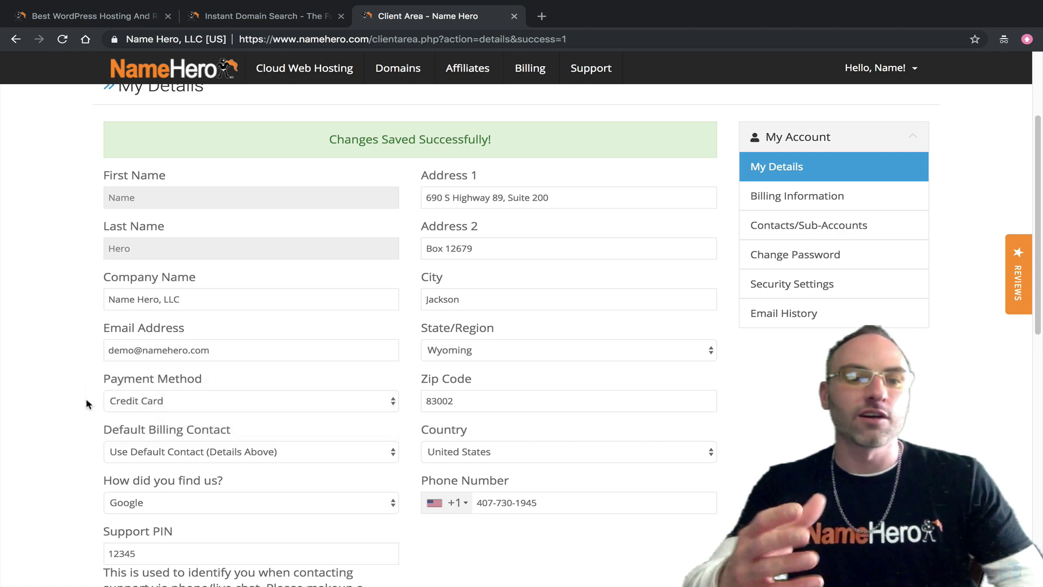
pyautogui.click(223, 403)
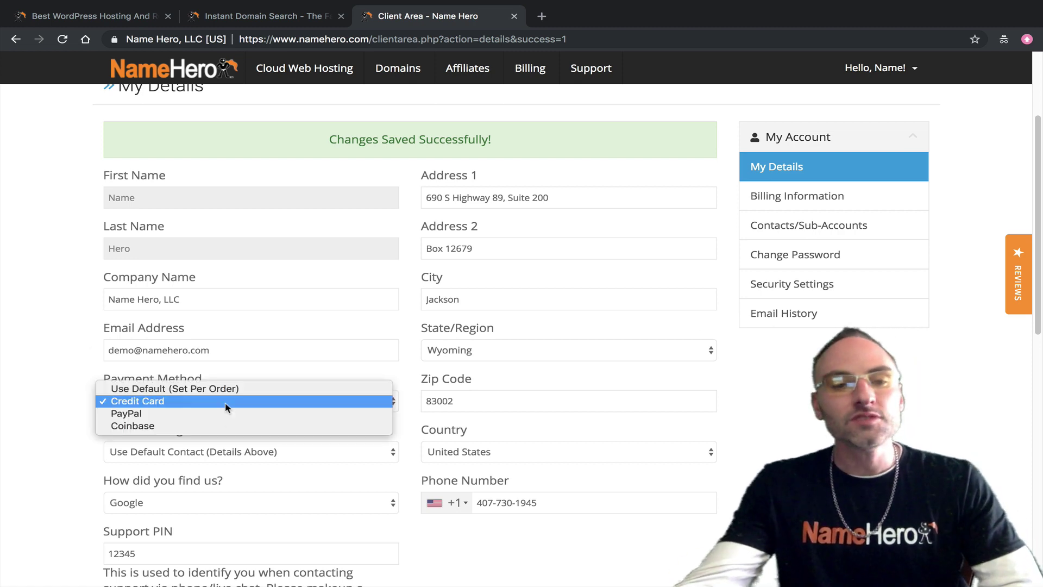
pyautogui.click(196, 390)
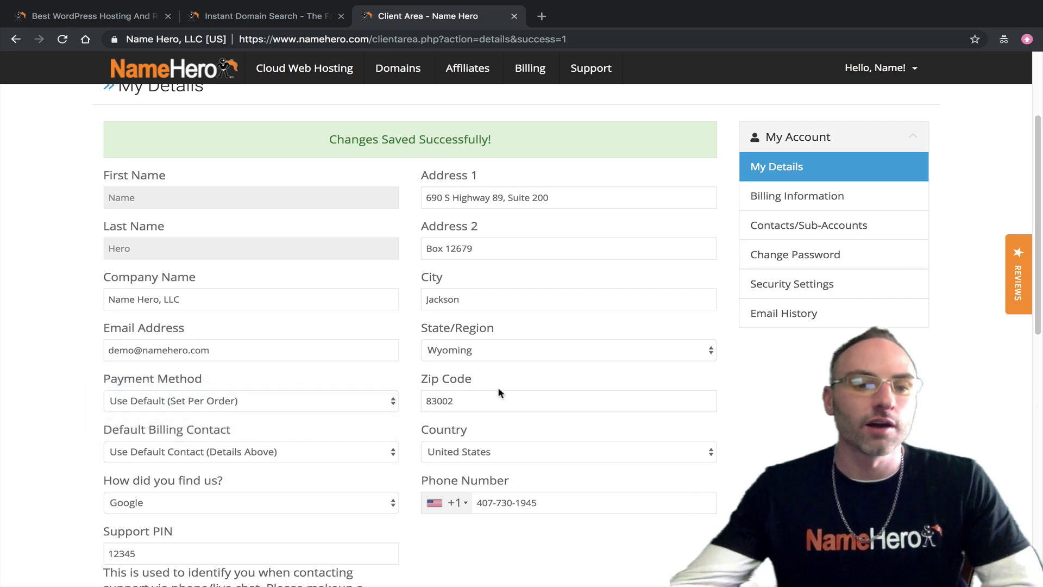
# Step: Choose Credit Card as the payment method and save the changes
pyautogui.click(330, 402)
pyautogui.click(303, 416)
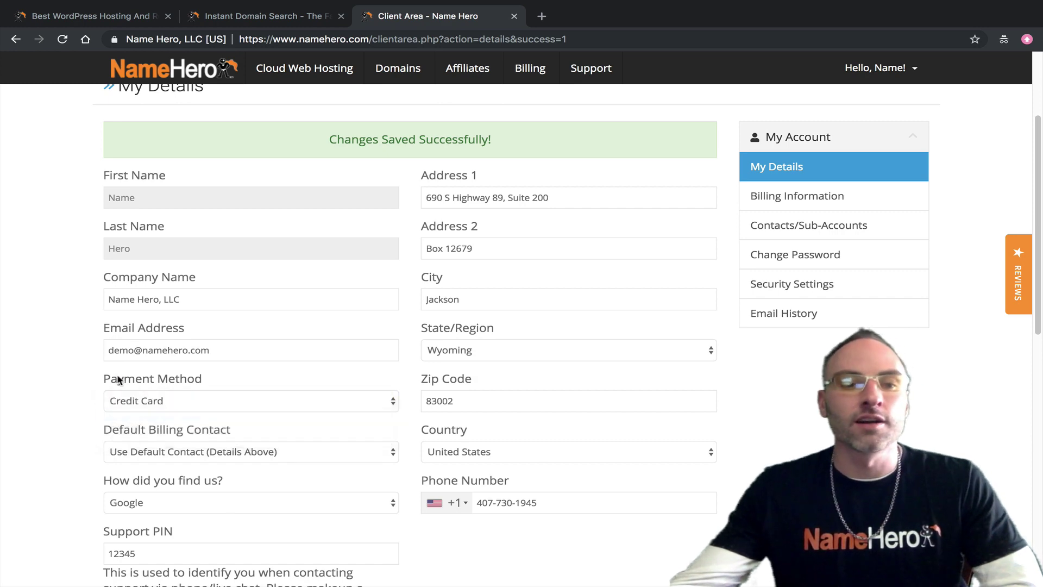
pyautogui.scroll(-2, 115, 378)
pyautogui.click(367, 570)
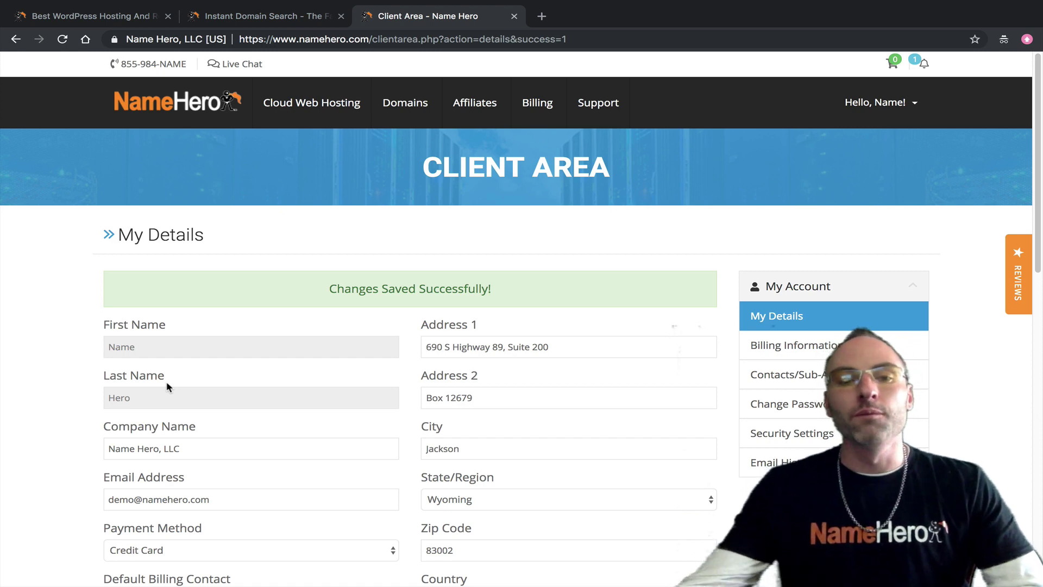
# Step: Go to My Domains via the Domains menu in the top navigation
pyautogui.scroll(-1, 68, 395)
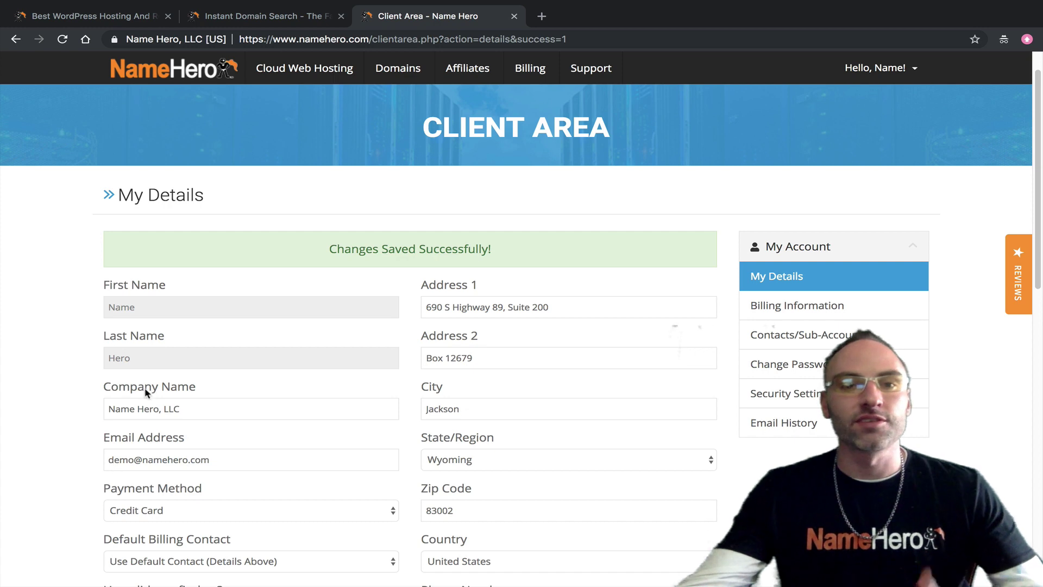
pyautogui.click(397, 68)
pyautogui.click(404, 108)
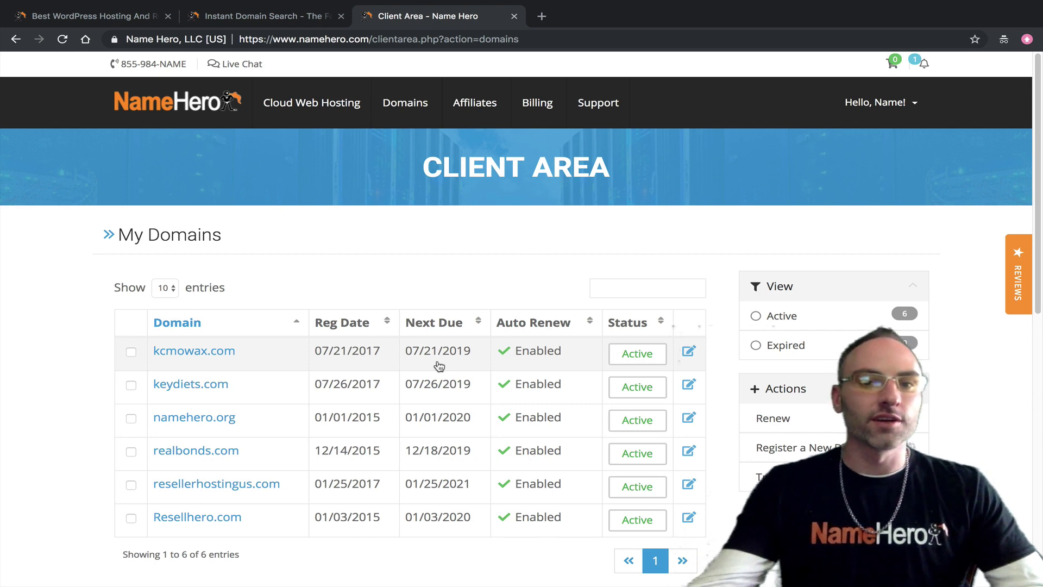
# Step: Open My Invoices from the Billing menu, showing Paid $0.00 invoices and none due
pyautogui.moveTo(542, 89)
pyautogui.click(533, 142)
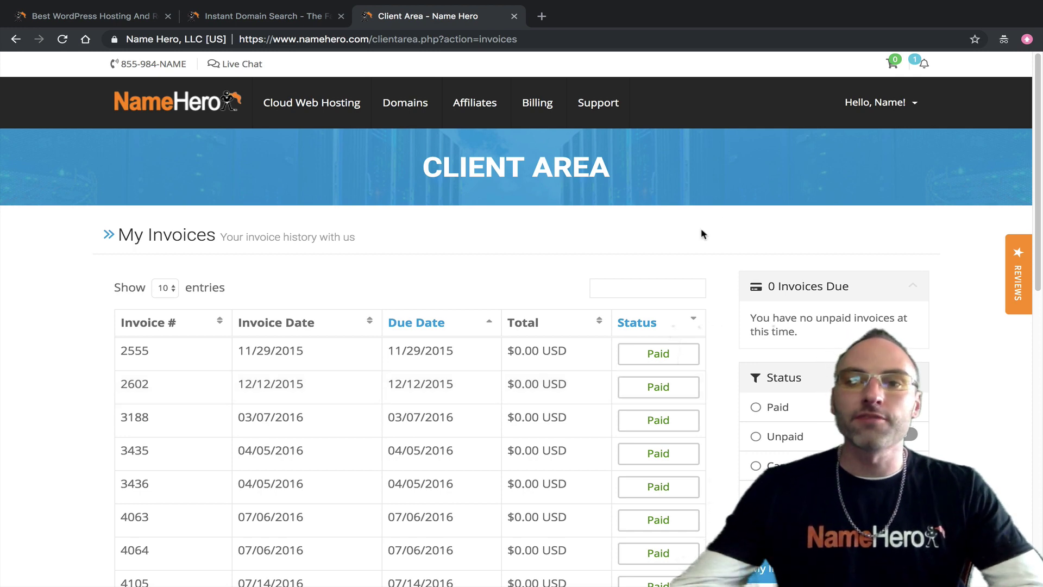
# Step: Open Email History from the account menu and scroll through the reseller and invoice emails
pyautogui.moveTo(843, 124)
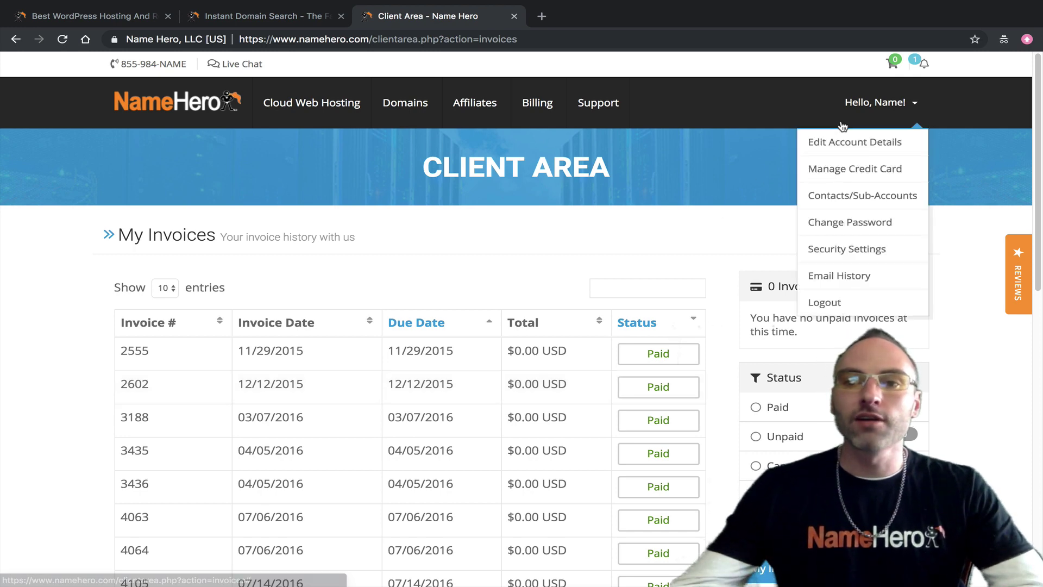
pyautogui.click(840, 275)
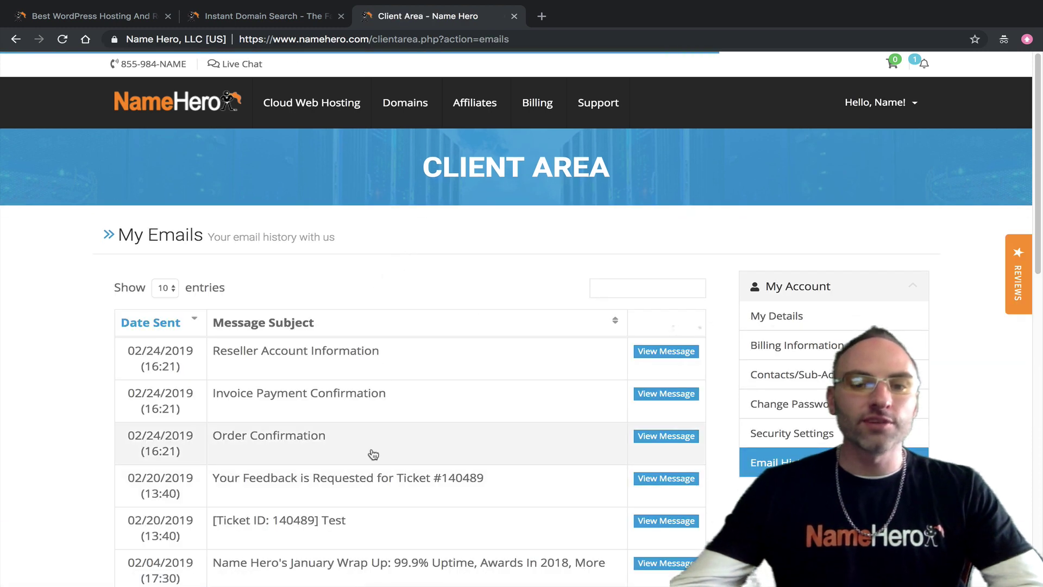
pyautogui.scroll(-3, 379, 263)
pyautogui.scroll(-4, 389, 298)
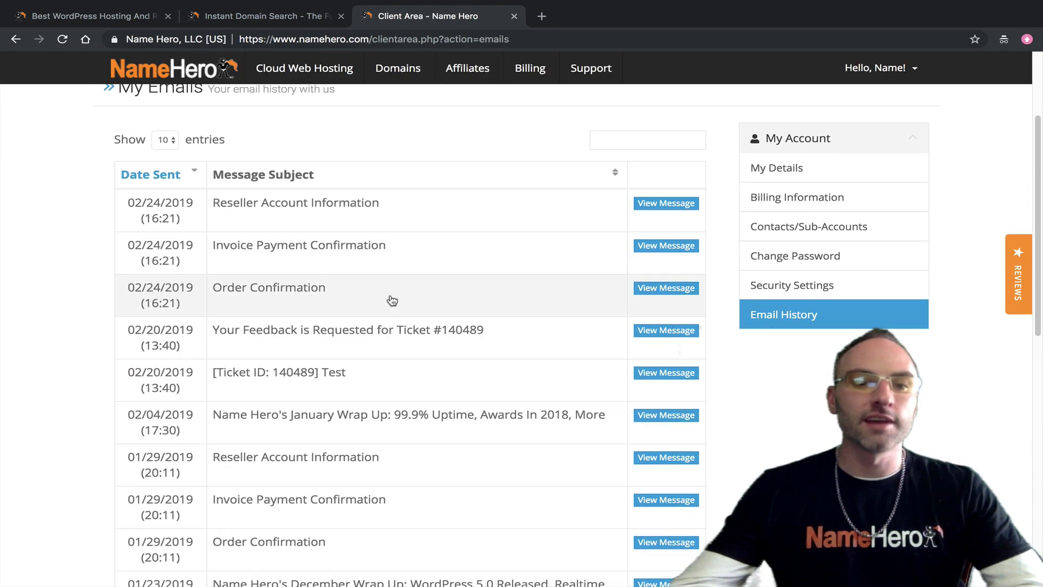
pyautogui.scroll(3, 396, 300)
pyautogui.scroll(2, 398, 313)
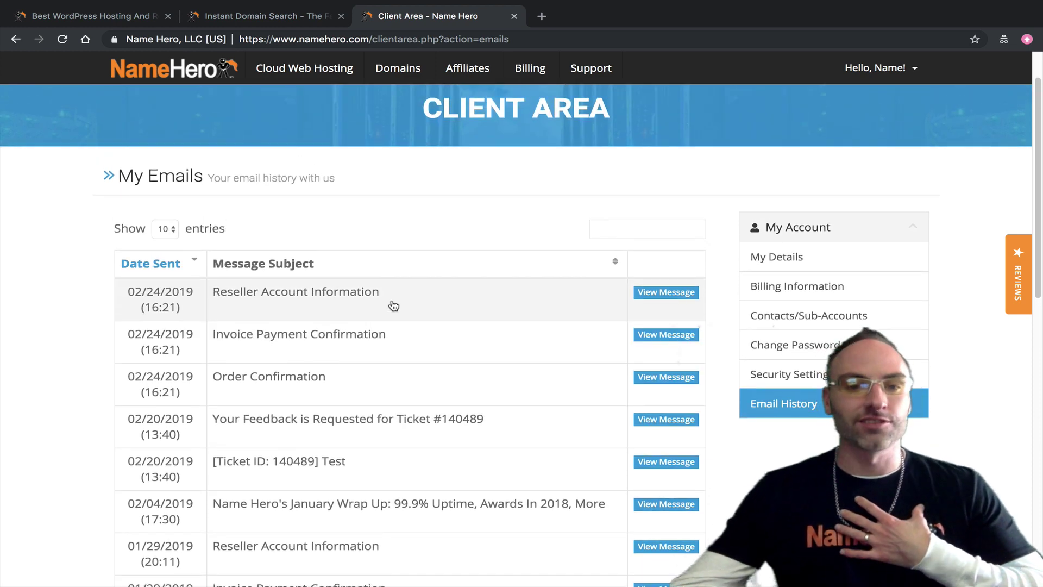
pyautogui.scroll(1, 381, 318)
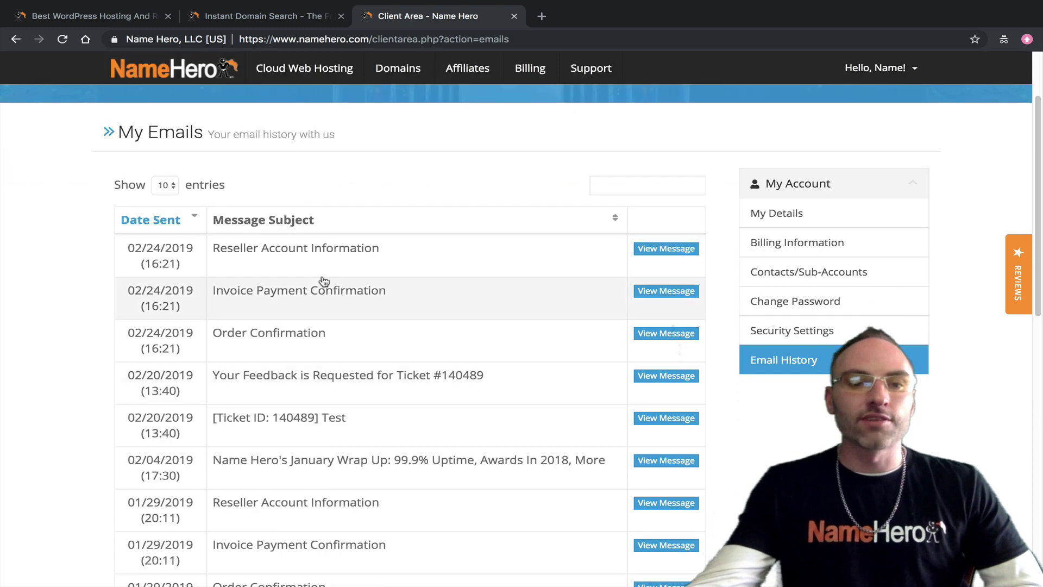
pyautogui.scroll(-2, 335, 291)
pyautogui.scroll(-1, 384, 337)
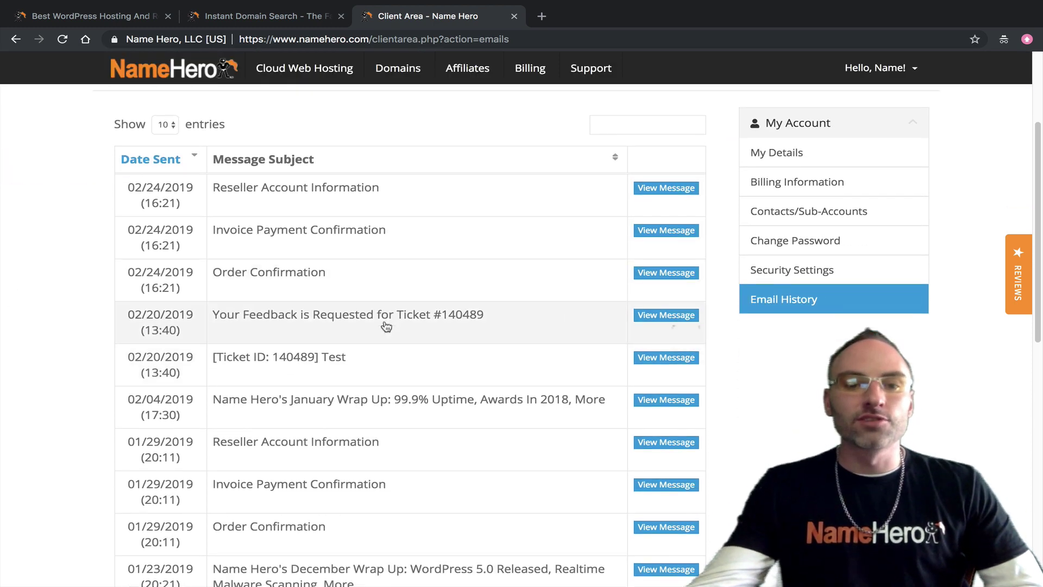
pyautogui.scroll(-2, 396, 445)
pyautogui.scroll(2, 391, 434)
pyautogui.scroll(3, 389, 430)
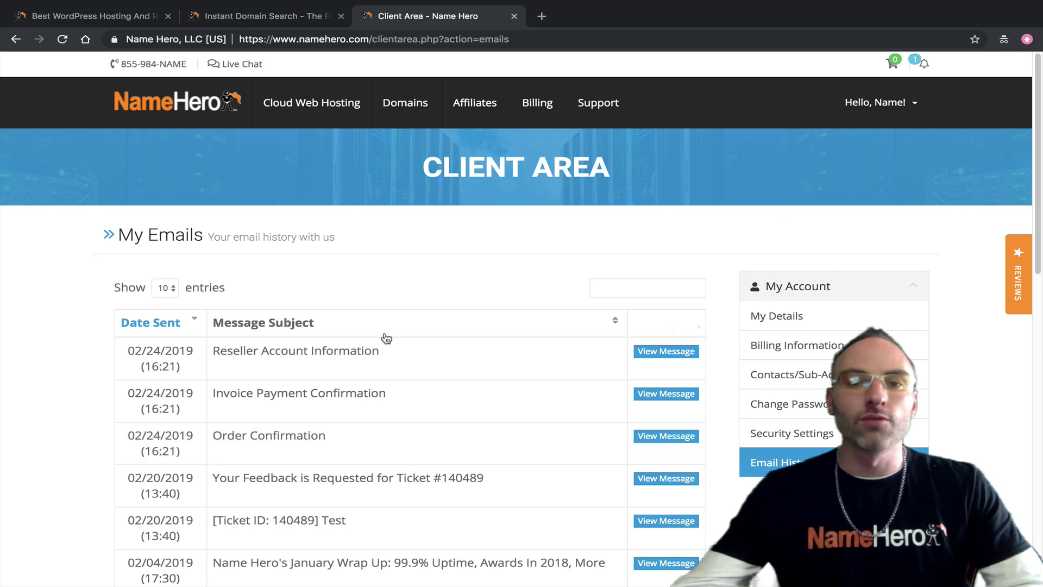
# Step: Open kcmowax.com's management page from My Domains and view its Auto Renew section, currently Enabled
pyautogui.click(394, 143)
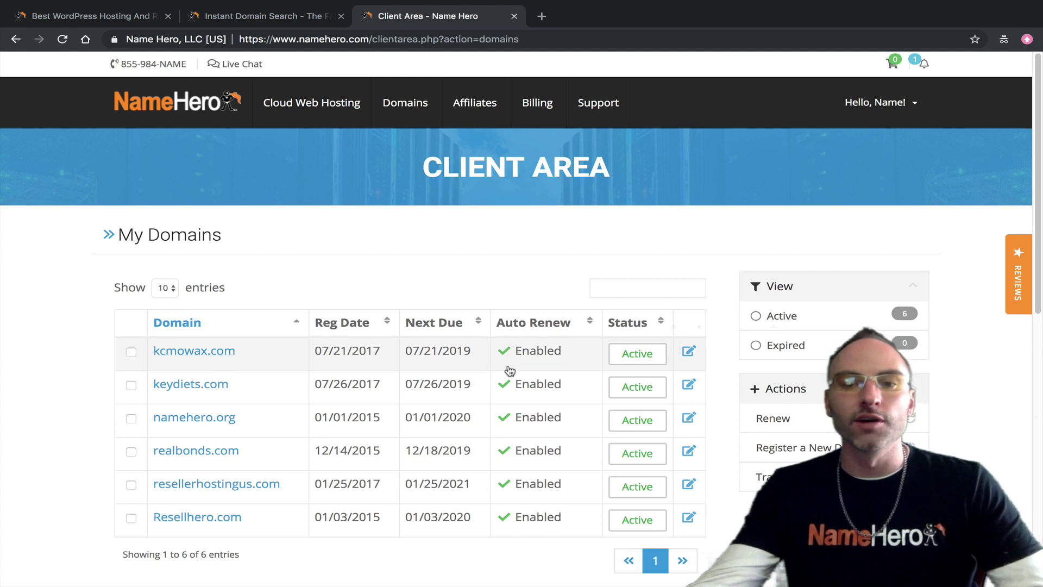
pyautogui.click(689, 355)
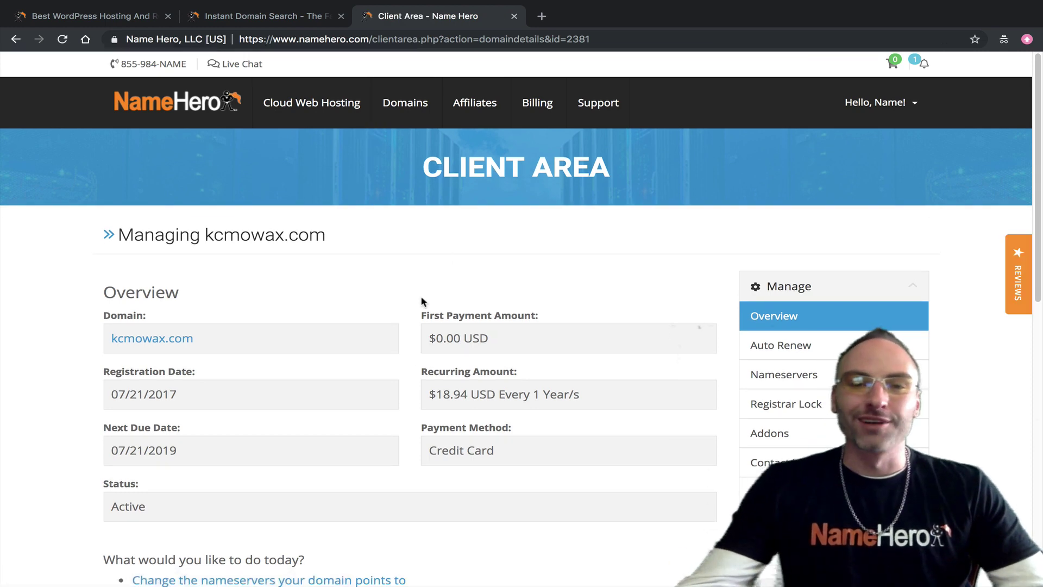
pyautogui.scroll(-1, 426, 291)
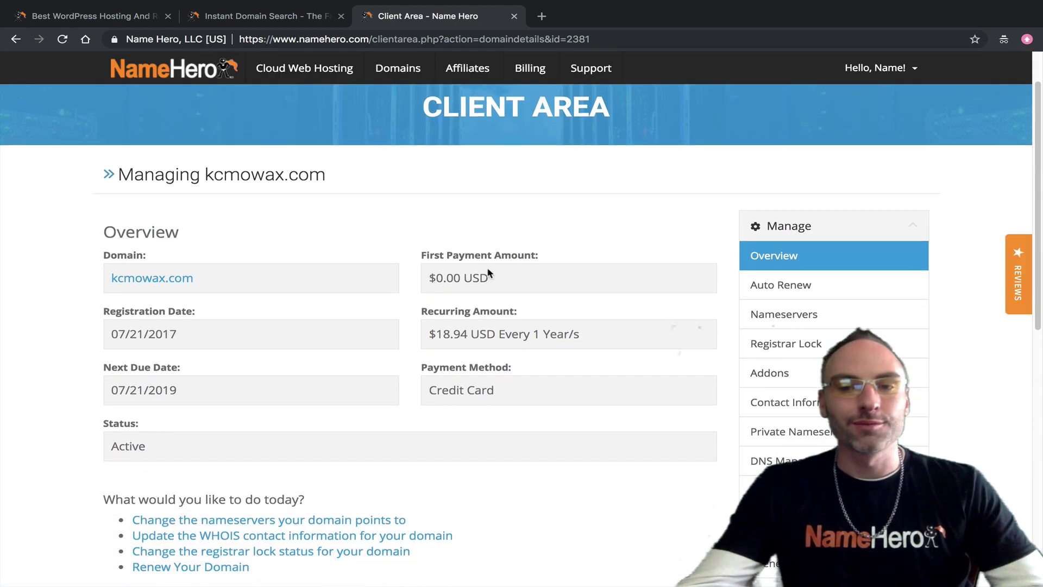
pyautogui.scroll(-1, 463, 275)
pyautogui.scroll(2, 517, 330)
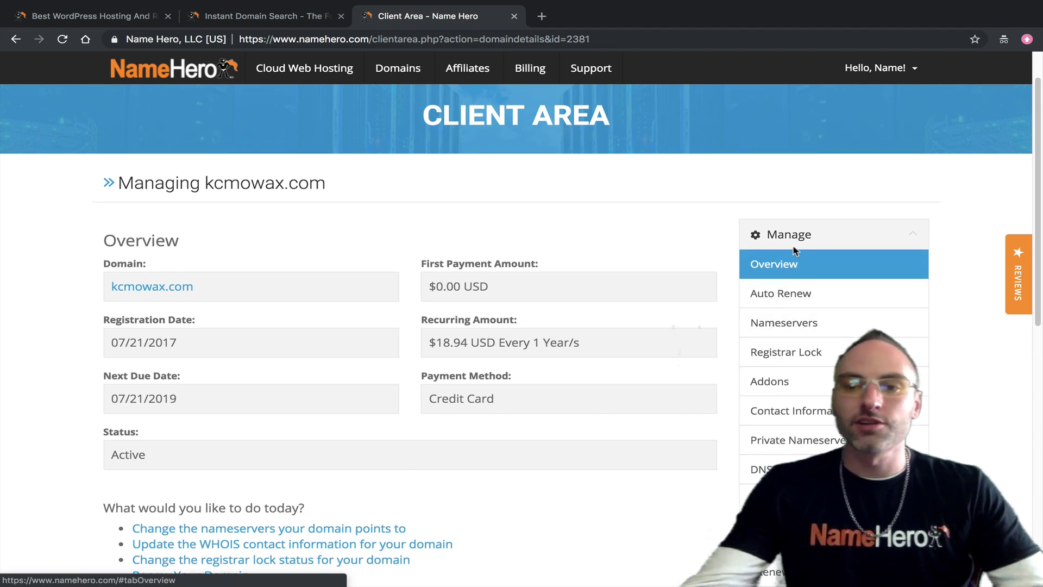
pyautogui.click(803, 293)
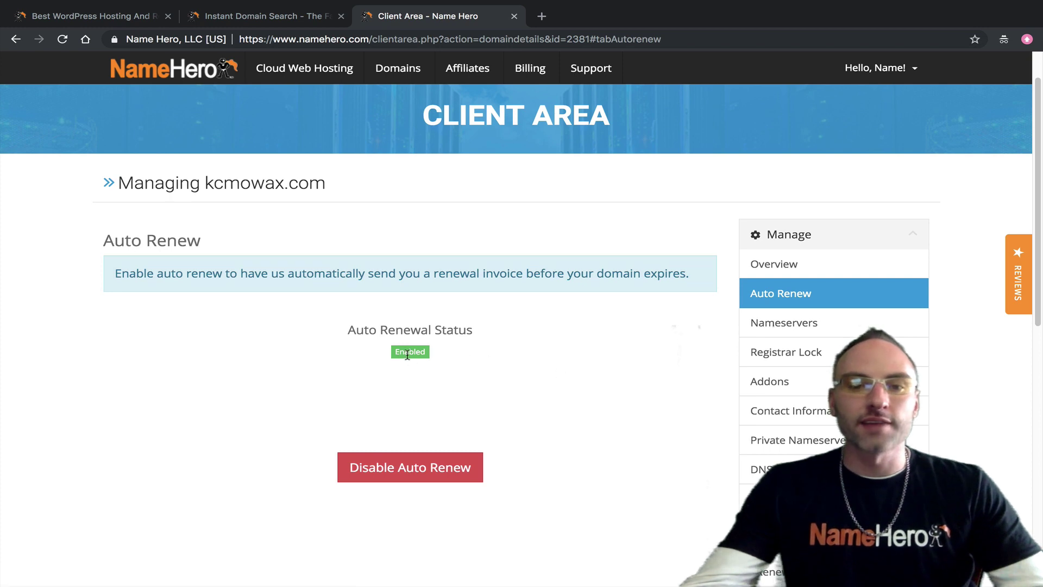
# Step: Disable auto-renewal for kcmowax.com and confirm the Changes Saved Successfully message
pyautogui.moveTo(348, 329); pyautogui.dragTo(473, 328)
pyautogui.click(464, 351)
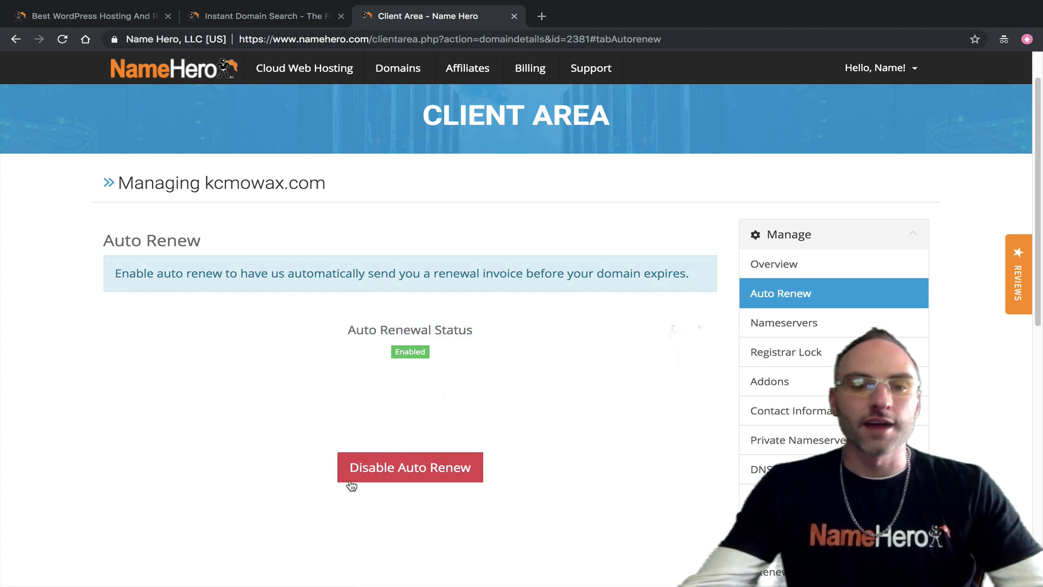
pyautogui.click(440, 474)
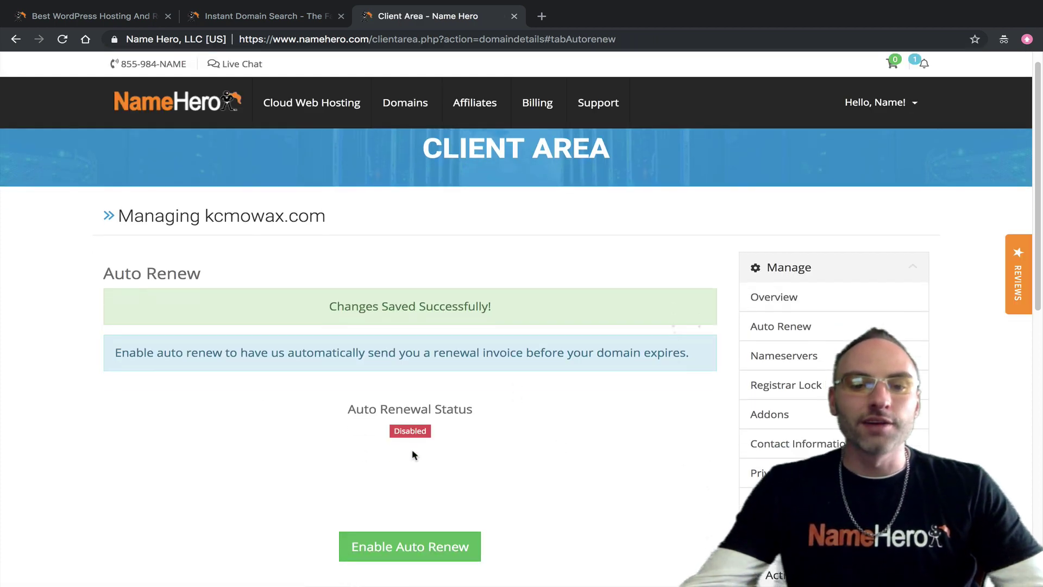
pyautogui.scroll(-2, 459, 492)
pyautogui.scroll(2, 428, 445)
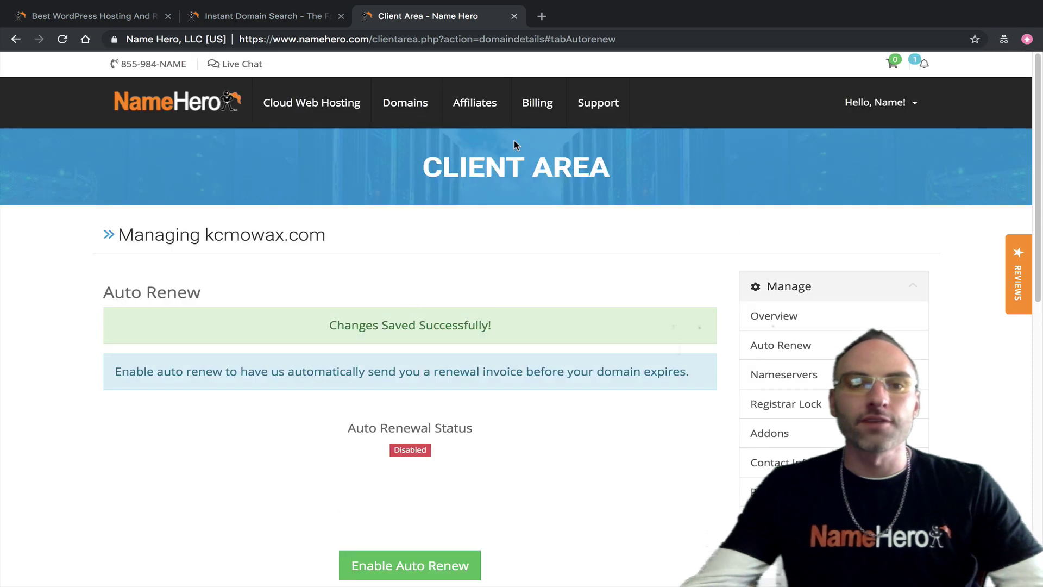
# Step: Check kcmowax.com reads Disabled in My Domains' Auto Renew column, then reopen its management overview
pyautogui.moveTo(405, 102)
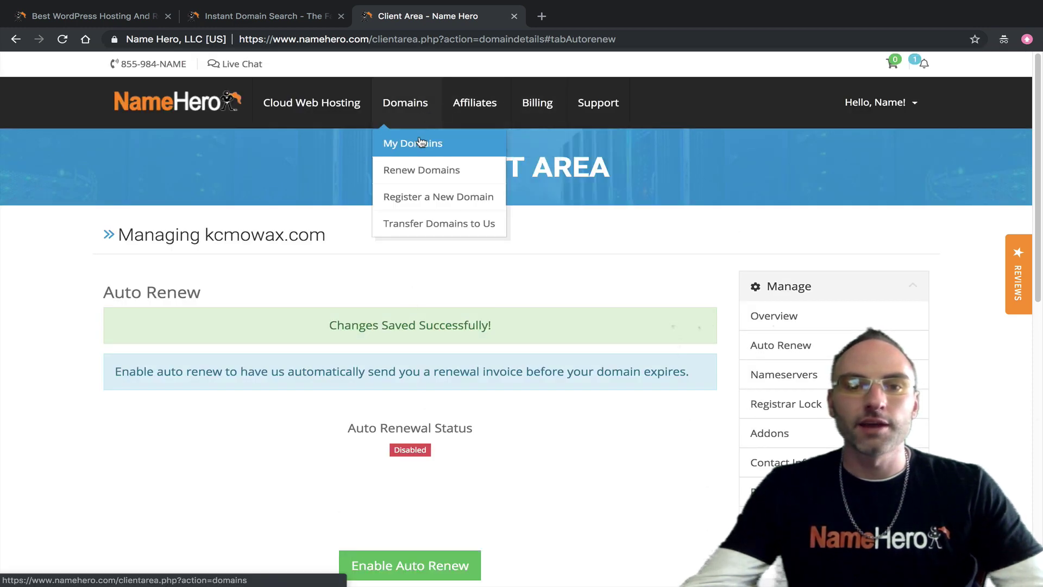
pyautogui.click(421, 141)
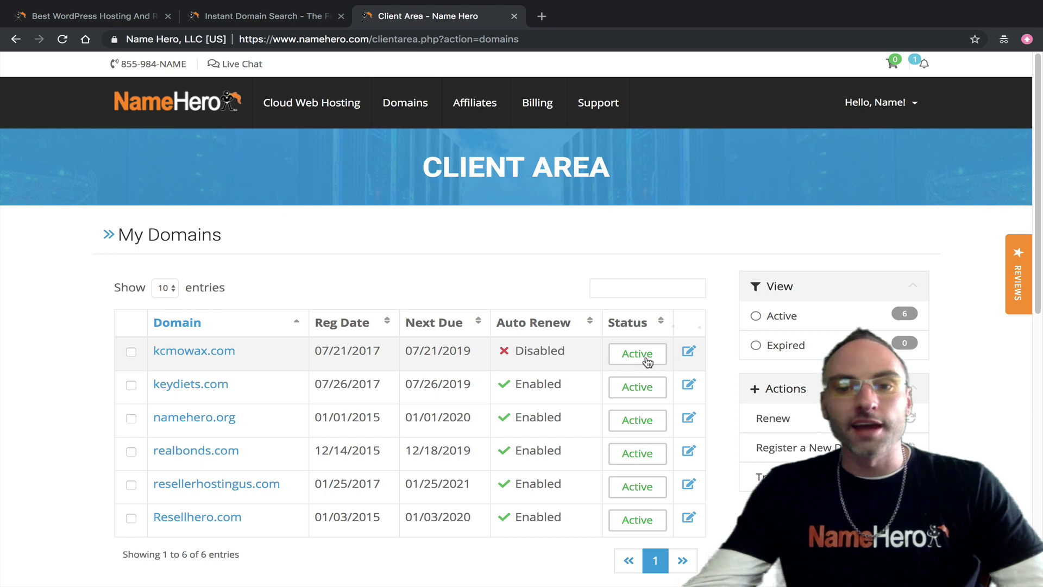
pyautogui.click(688, 353)
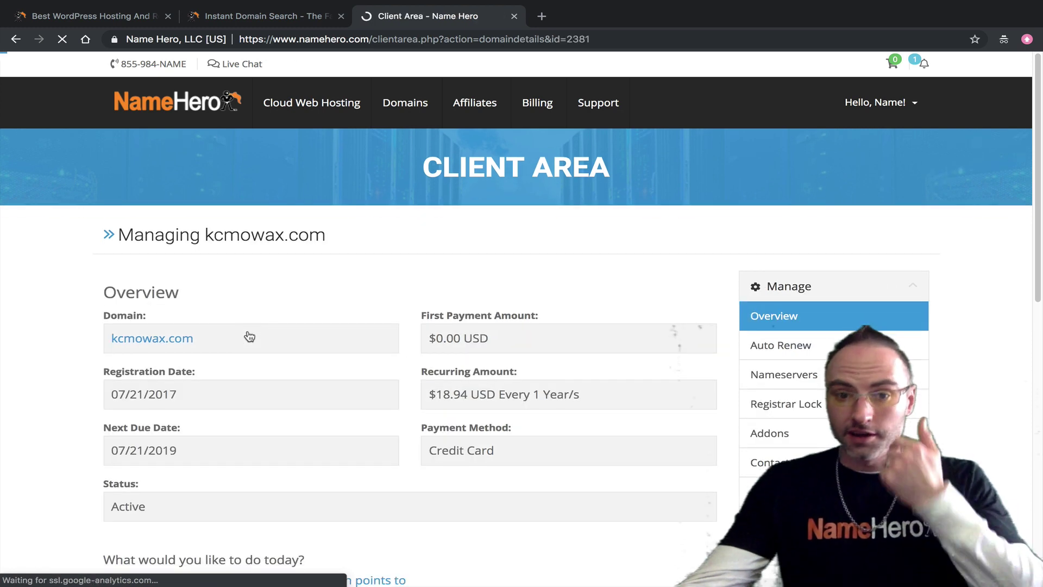
# Step: Re-enable auto renew for kcmowax.com and return to My Domains, all six domains showing Enabled
pyautogui.click(782, 345)
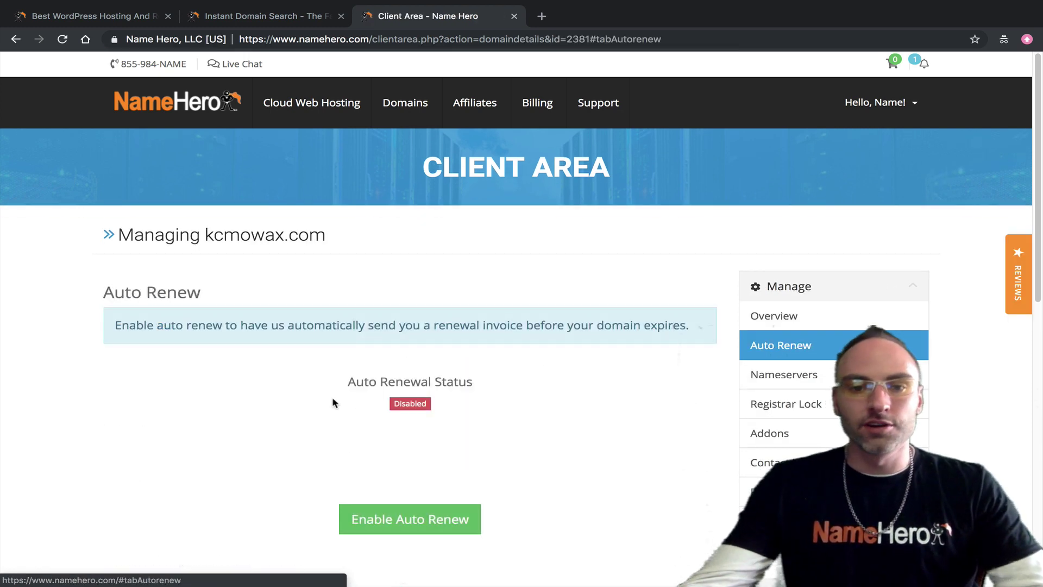
pyautogui.click(403, 519)
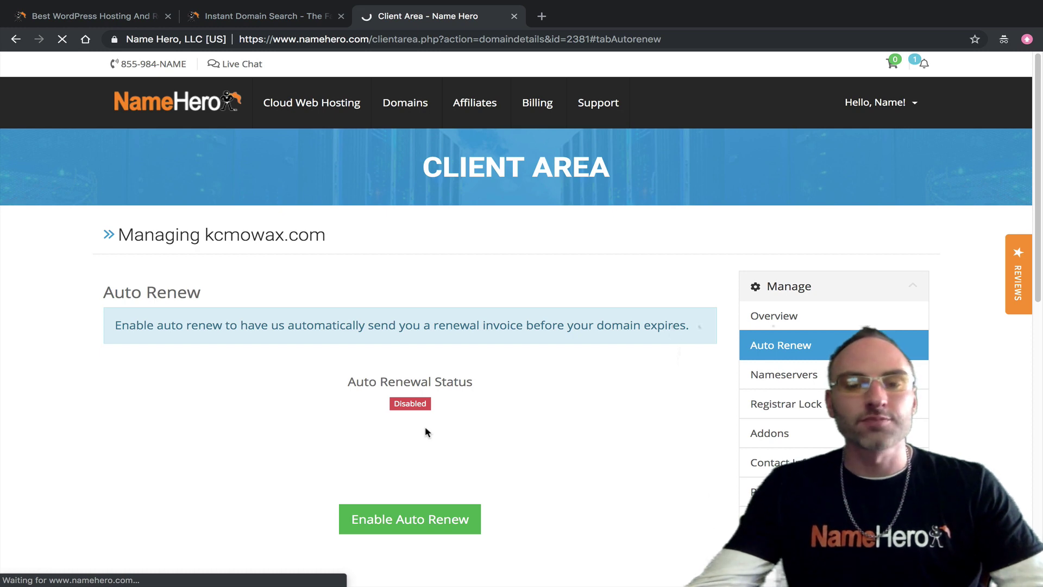
pyautogui.moveTo(405, 106)
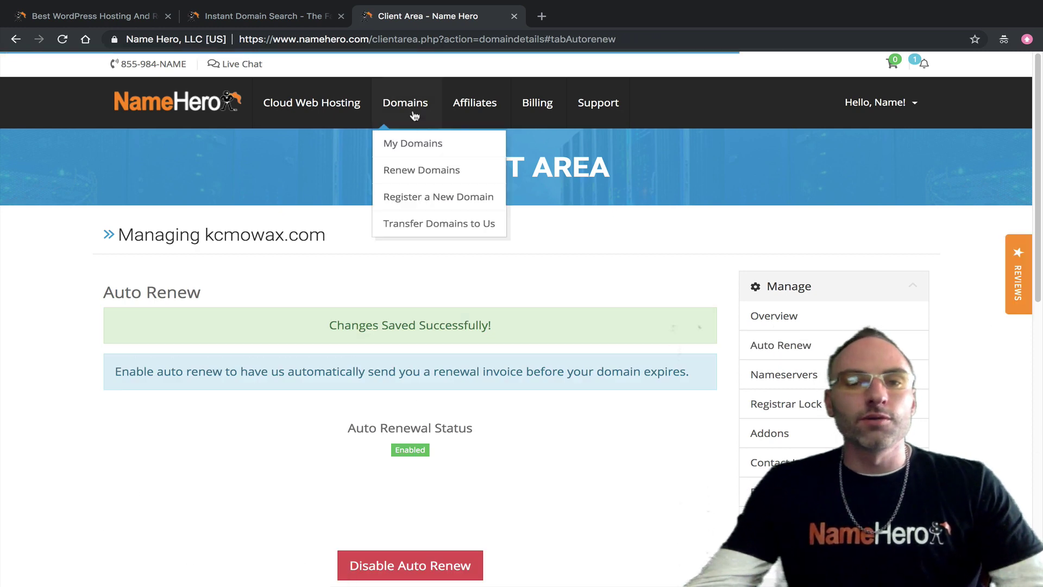
pyautogui.click(404, 145)
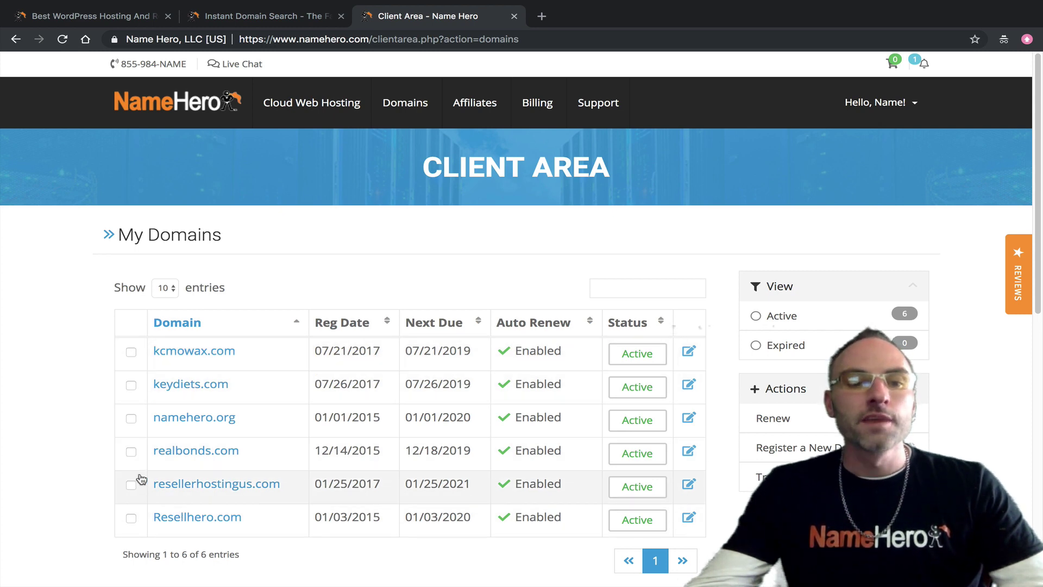
# Step: Tick Resellhero.com, resellerhostingus.com and realbonds.com in the domain list
pyautogui.scroll(-1, 170, 501)
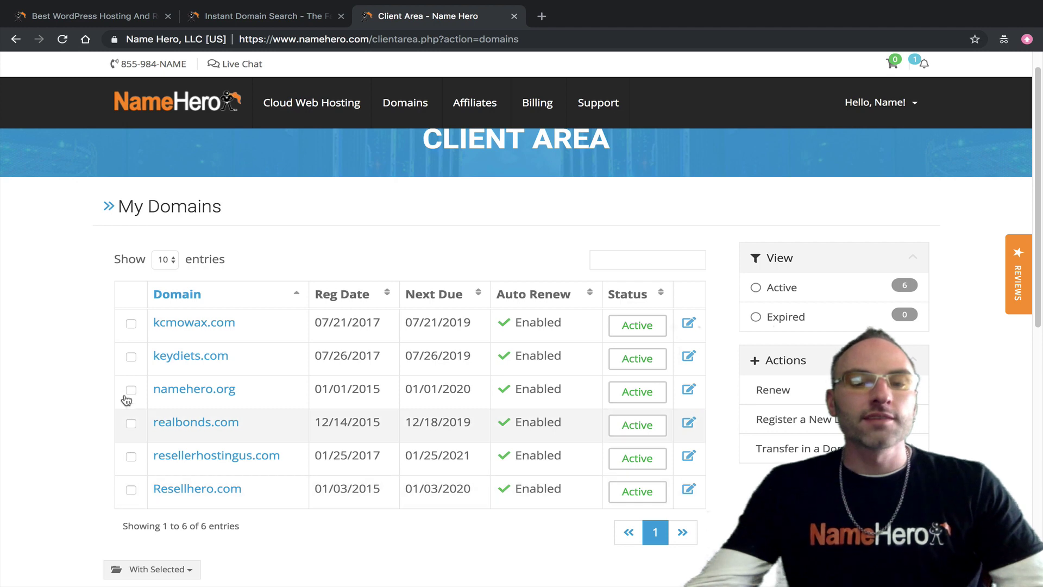
pyautogui.click(130, 490)
pyautogui.click(130, 456)
pyautogui.click(131, 423)
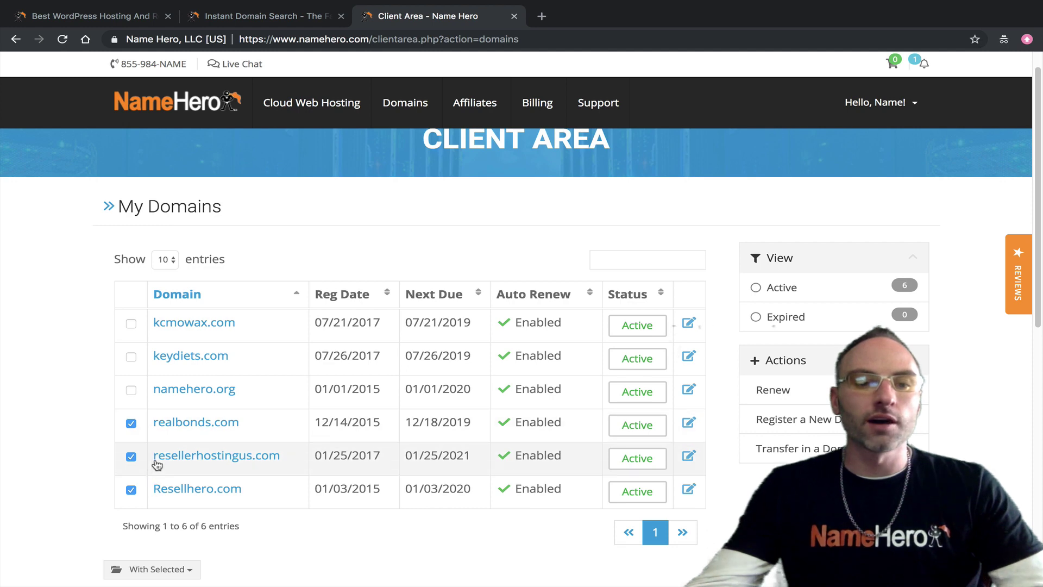
# Step: Choose Auto Renewal Status from the With Selected menu for the three ticked domains
pyautogui.scroll(-1, 138, 432)
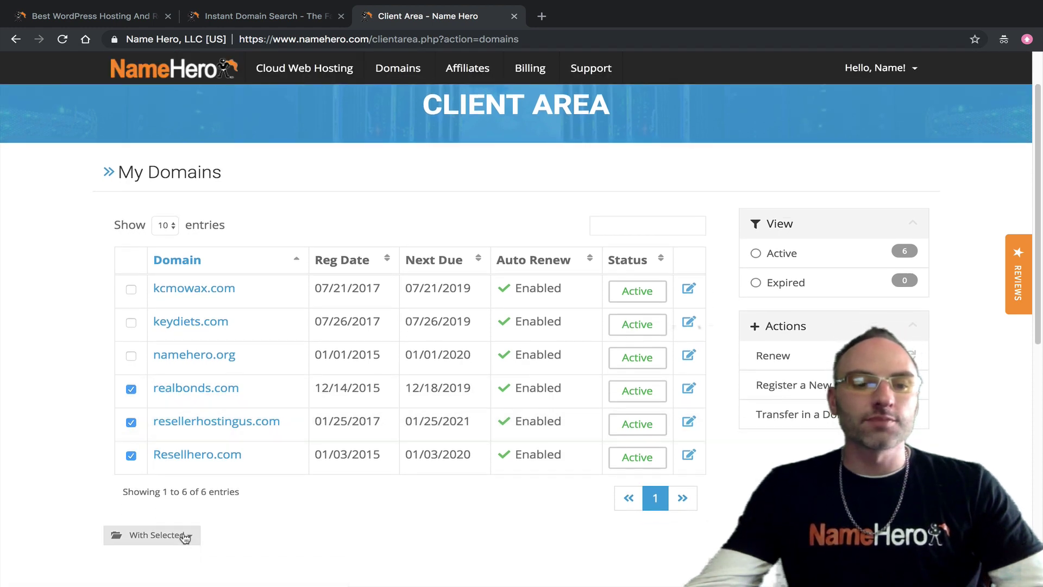
pyautogui.click(185, 535)
pyautogui.scroll(-3, 189, 527)
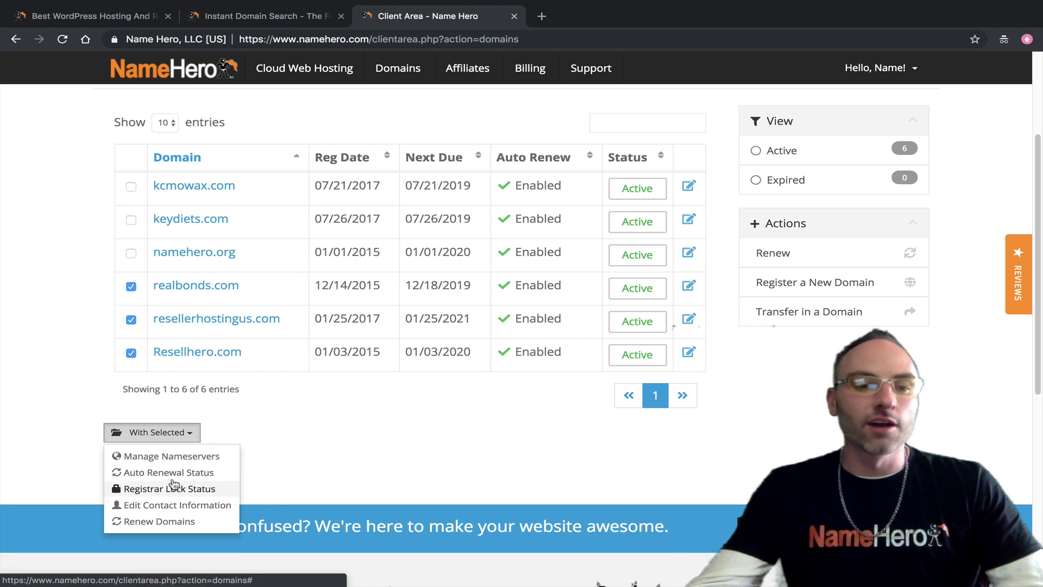
pyautogui.click(169, 473)
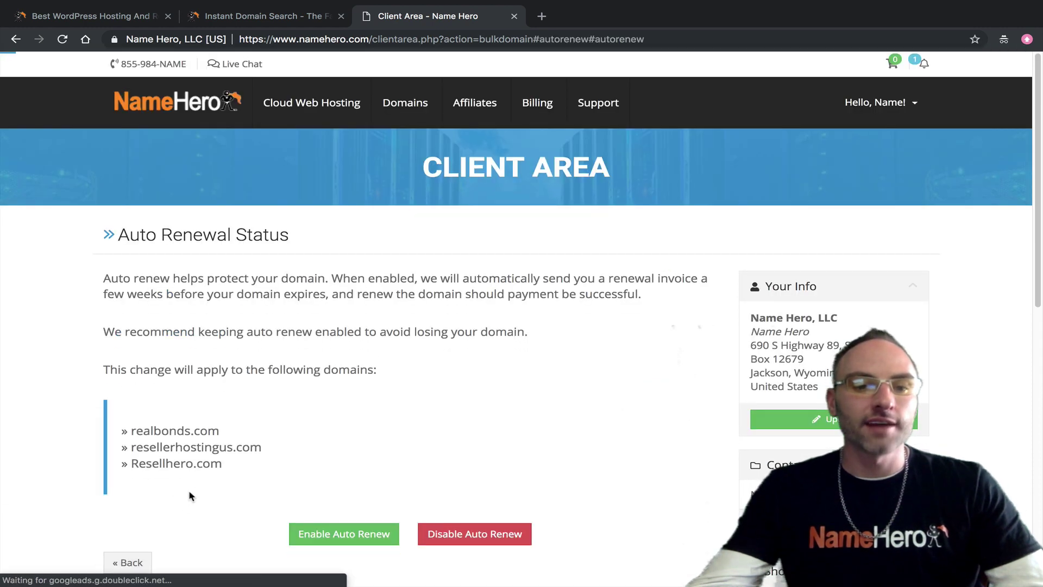
# Step: Disable auto renew for realbonds.com, resellerhostingus.com and Resellhero.com, then go back to My Domains
pyautogui.scroll(-1, 272, 443)
pyautogui.click(459, 497)
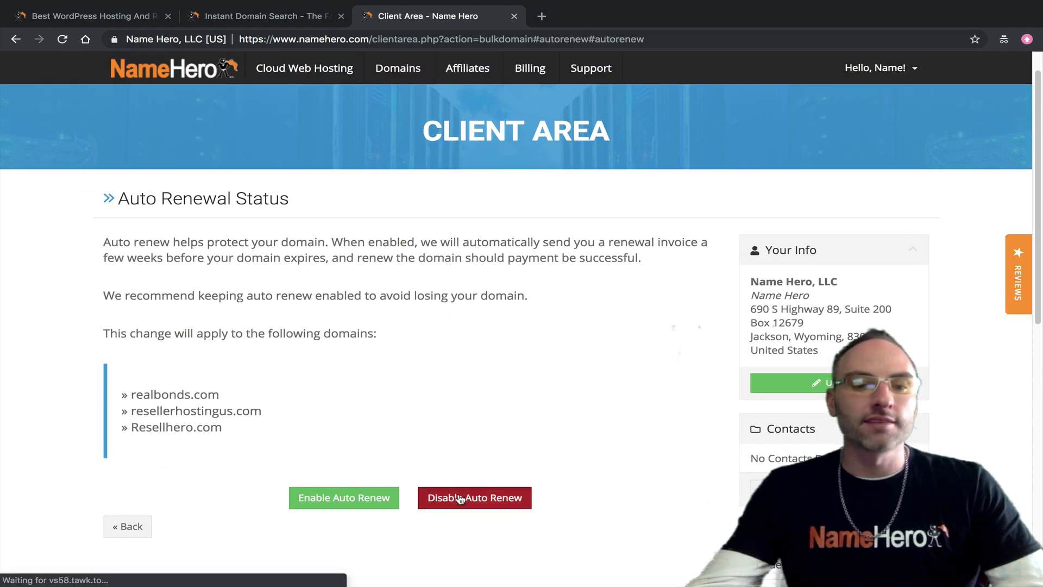
pyautogui.scroll(-3, 162, 462)
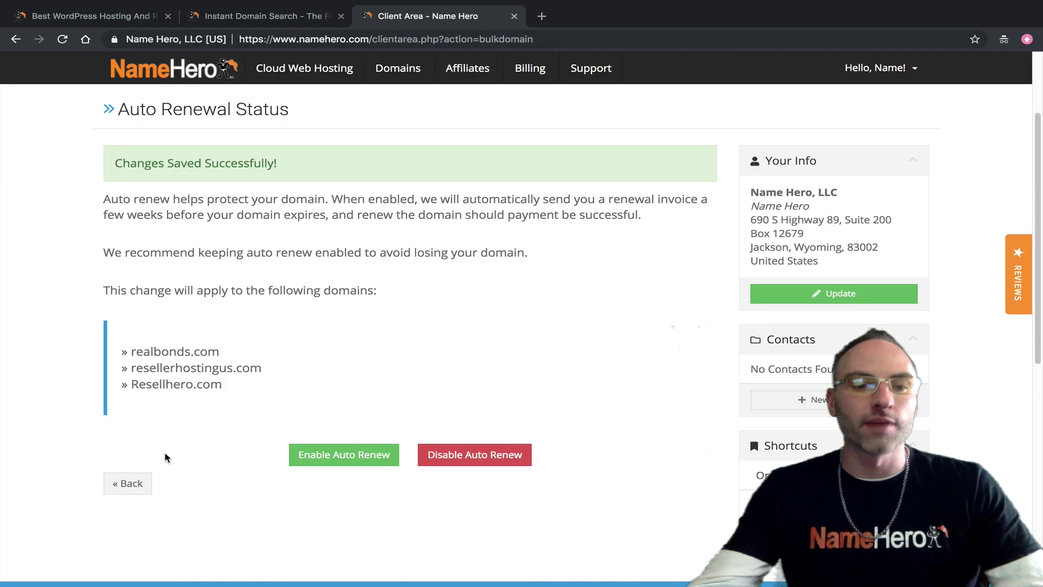
pyautogui.click(131, 482)
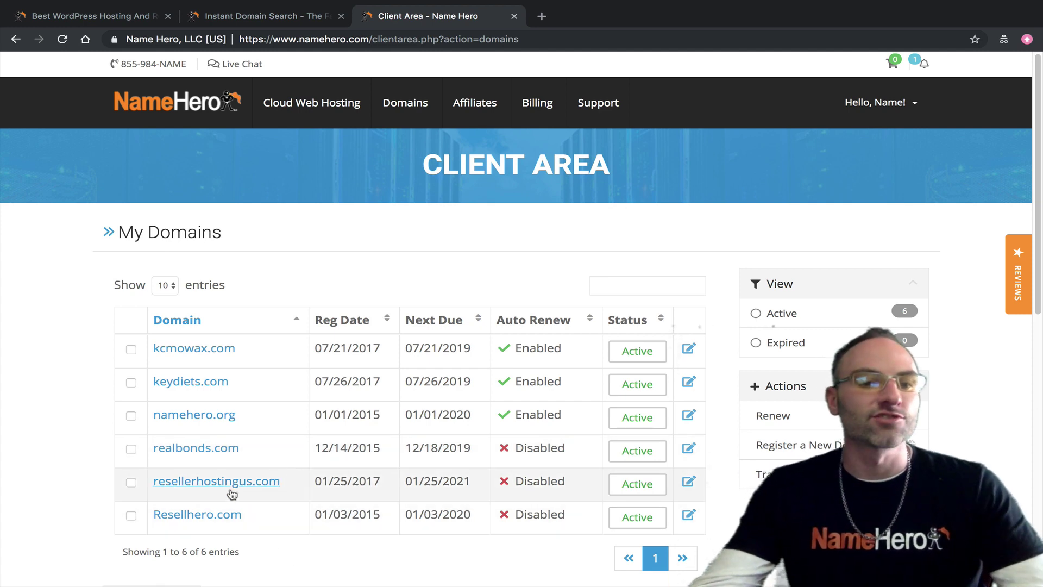
# Step: Tick realbonds.com, resellerhostingus.com and Resellhero.com and open their bulk Auto Renewal Status page
pyautogui.click(132, 449)
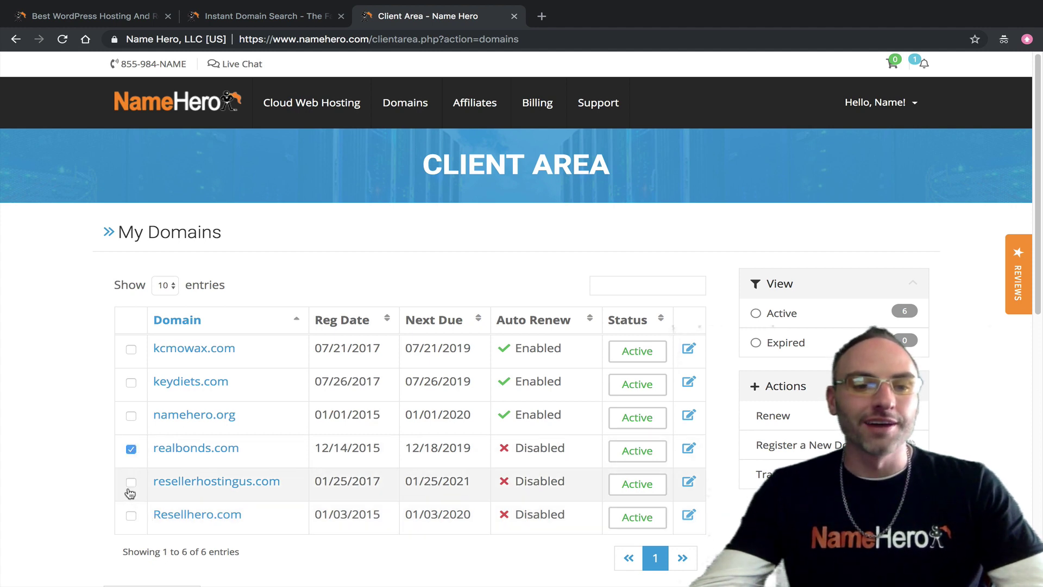
pyautogui.click(132, 513)
pyautogui.click(131, 482)
pyautogui.scroll(-4, 143, 488)
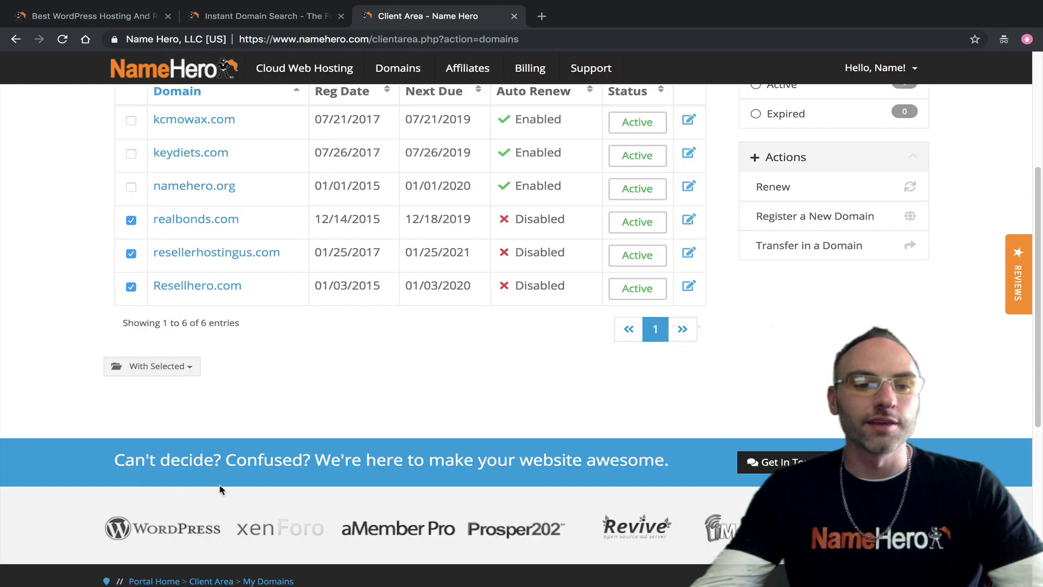
pyautogui.click(171, 368)
pyautogui.click(167, 408)
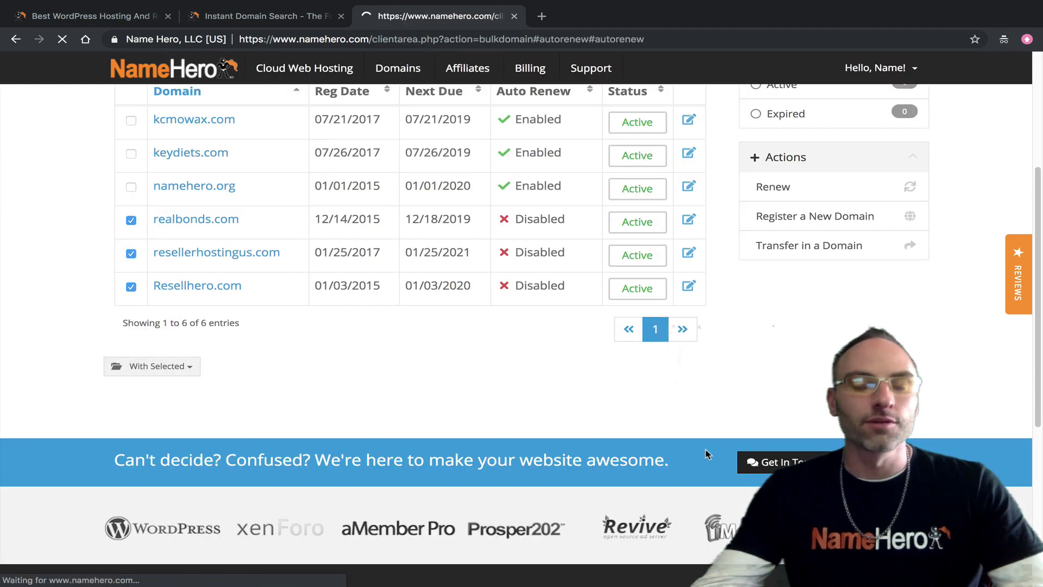
# Step: Enable auto renew for the three domains and return to My Domains
pyautogui.click(375, 534)
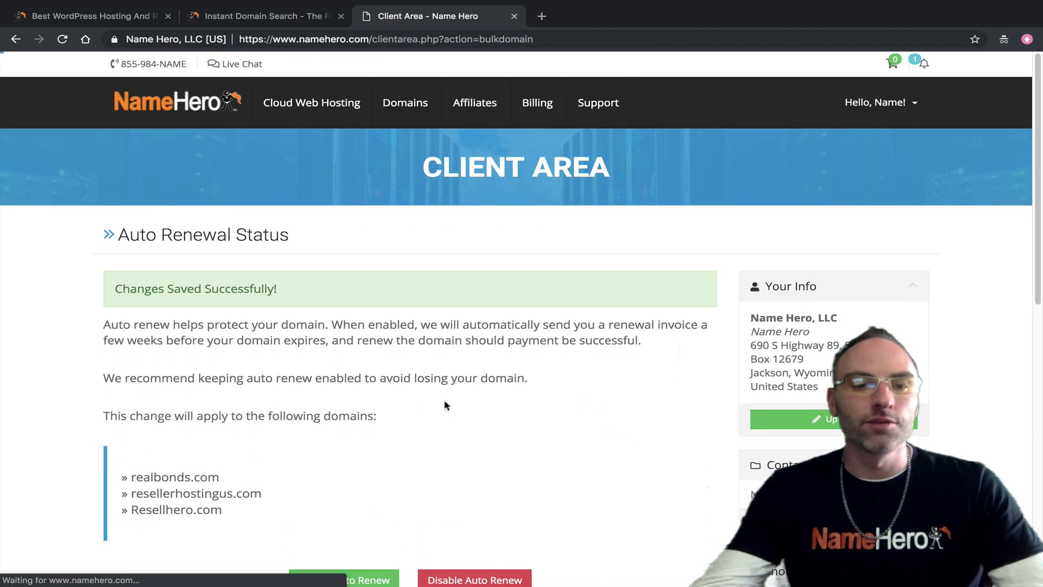
pyautogui.scroll(-2, 434, 413)
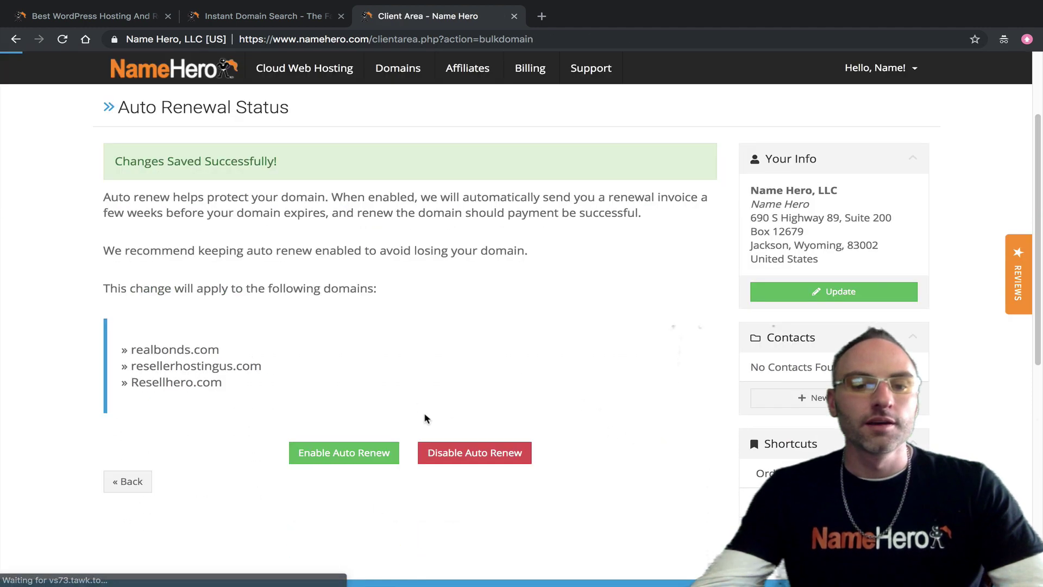
pyautogui.click(111, 485)
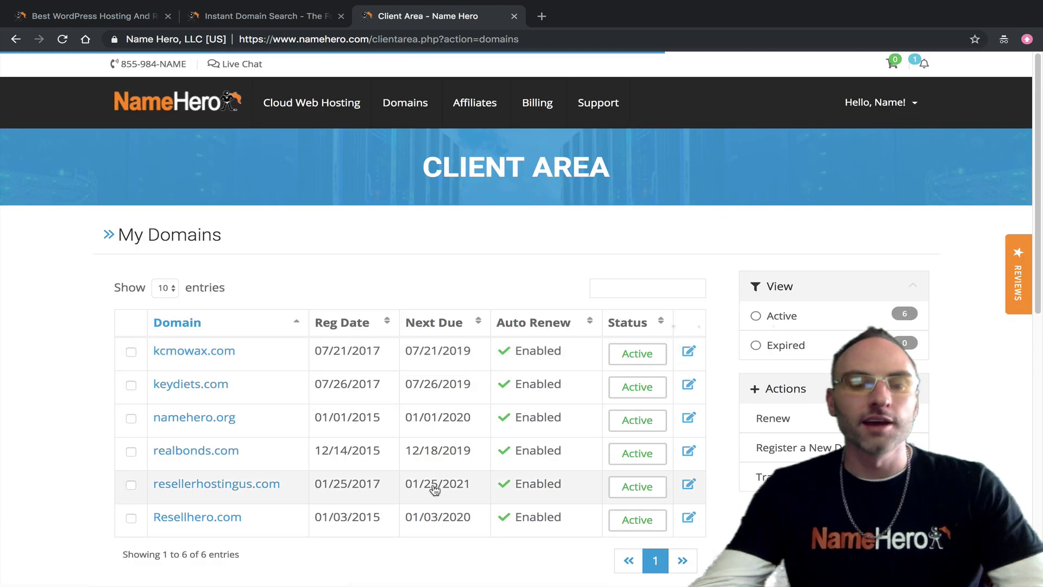
pyautogui.scroll(-1, 214, 432)
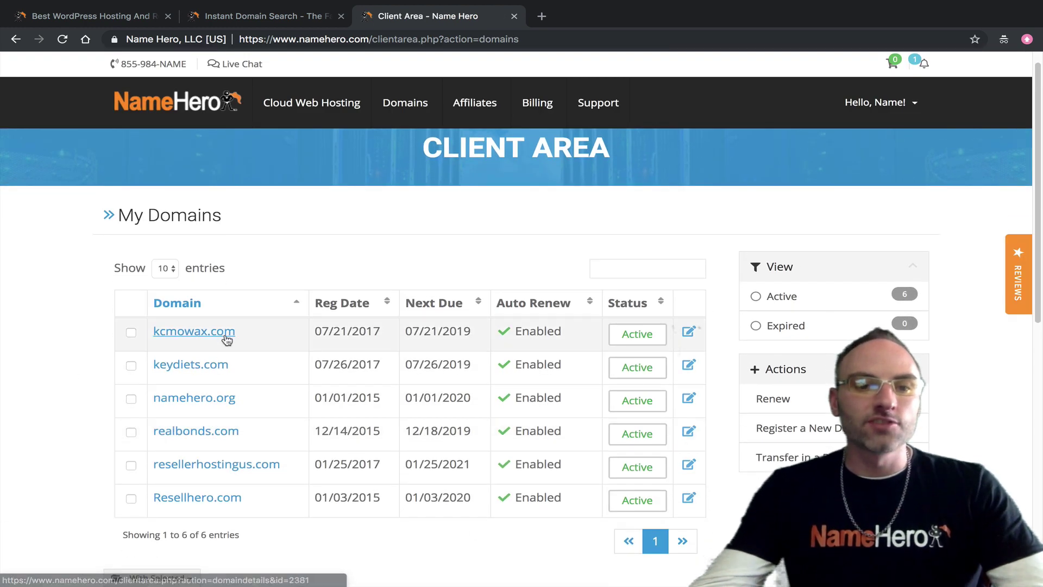
pyautogui.scroll(1, 270, 342)
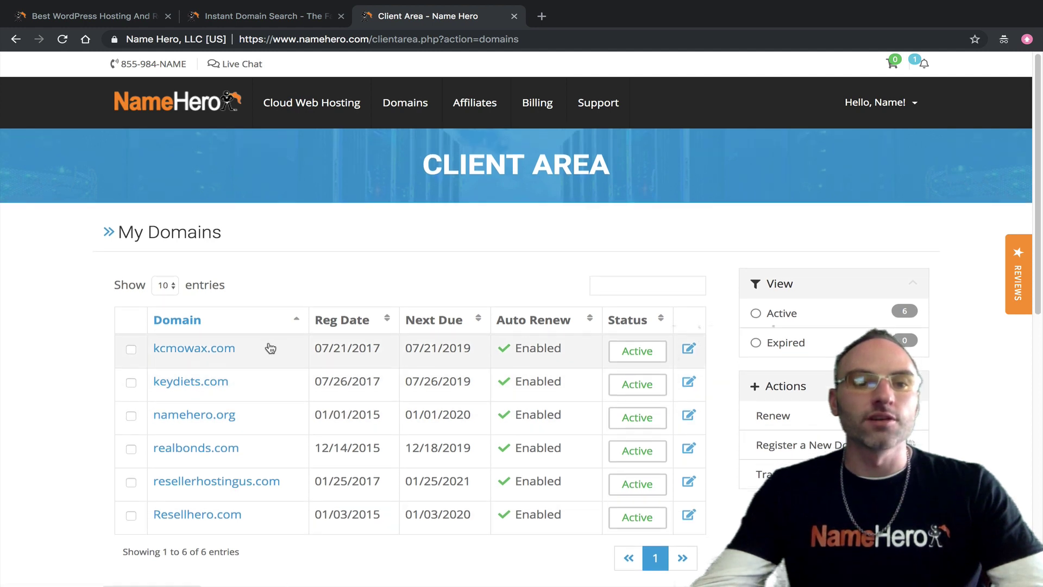
pyautogui.scroll(-1, 270, 347)
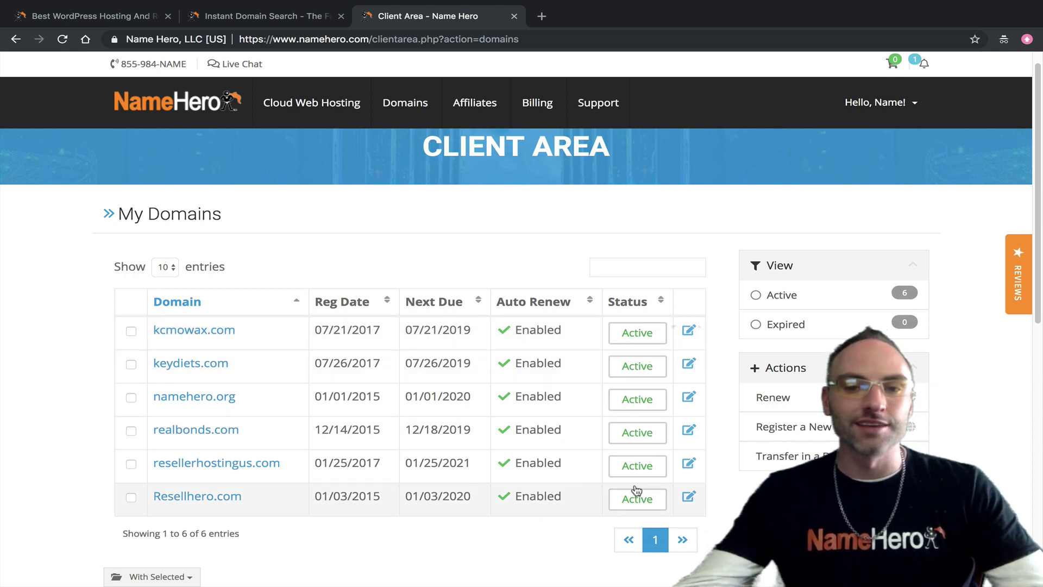
pyautogui.scroll(-1, 341, 300)
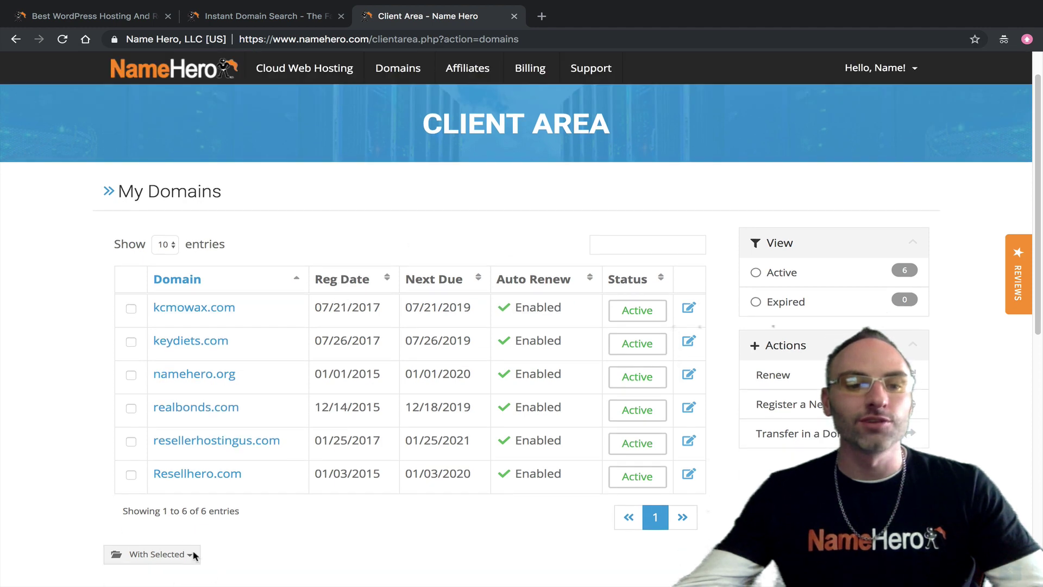
# Step: Look over the With Selected bulk actions menu, then dismiss it without choosing
pyautogui.click(145, 559)
pyautogui.scroll(-2, 142, 543)
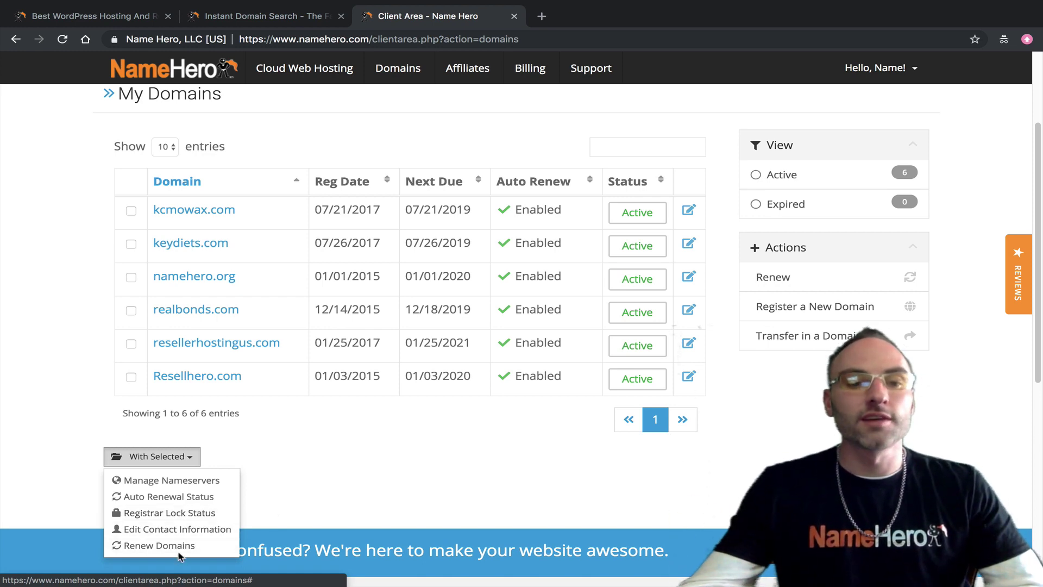
pyautogui.click(255, 448)
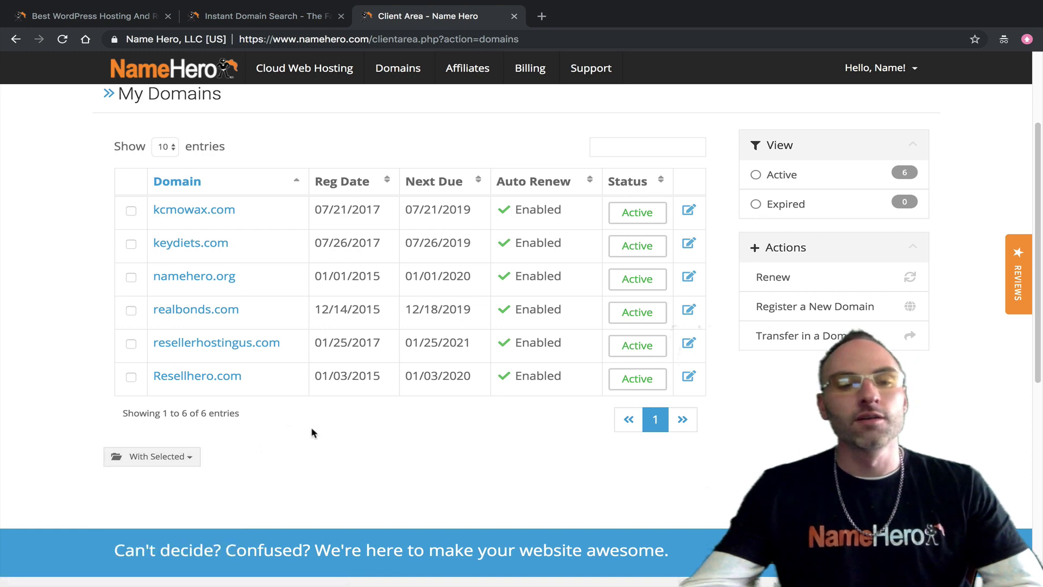
pyautogui.scroll(1, 313, 432)
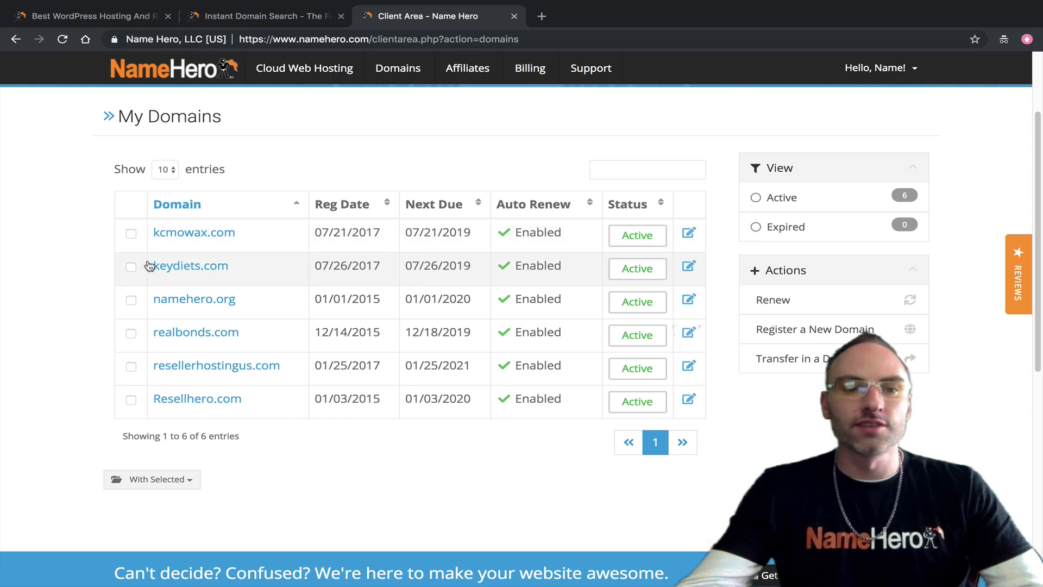
# Step: Tick keydiets.com and kcmowax.com and choose Renew Domains from With Selected
pyautogui.click(131, 266)
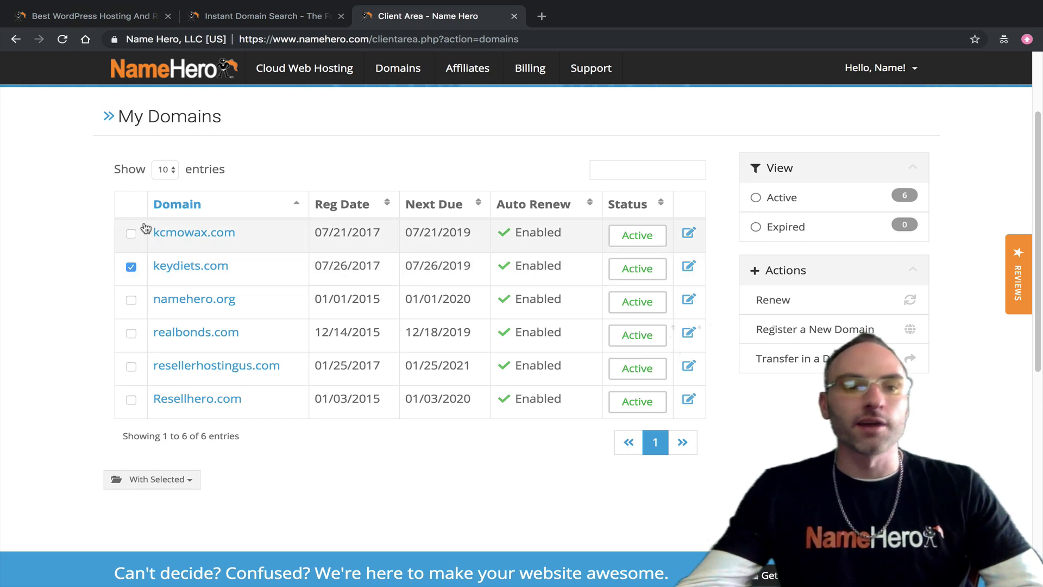
pyautogui.click(132, 233)
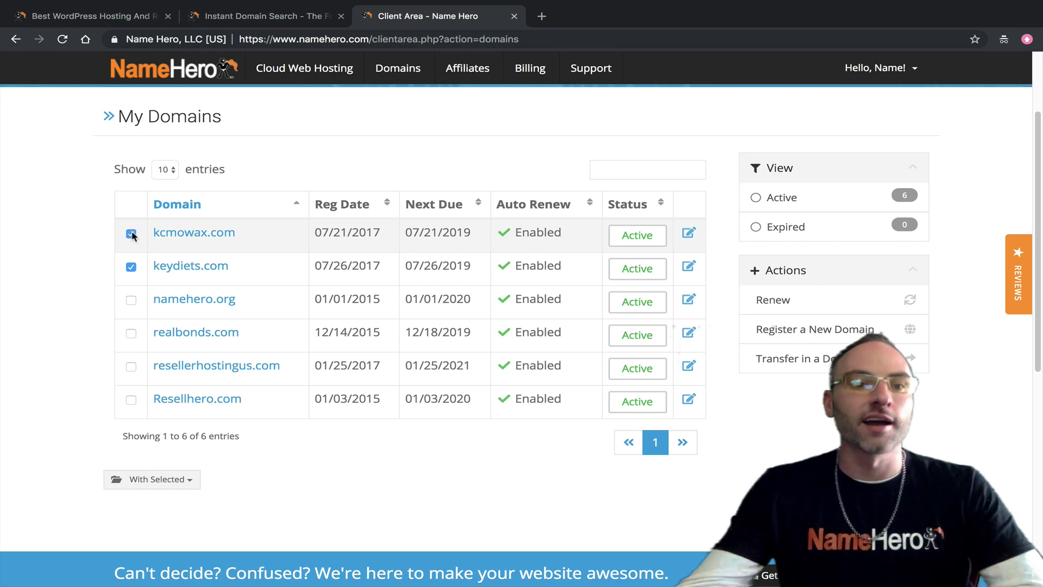
pyautogui.click(190, 478)
pyautogui.click(186, 566)
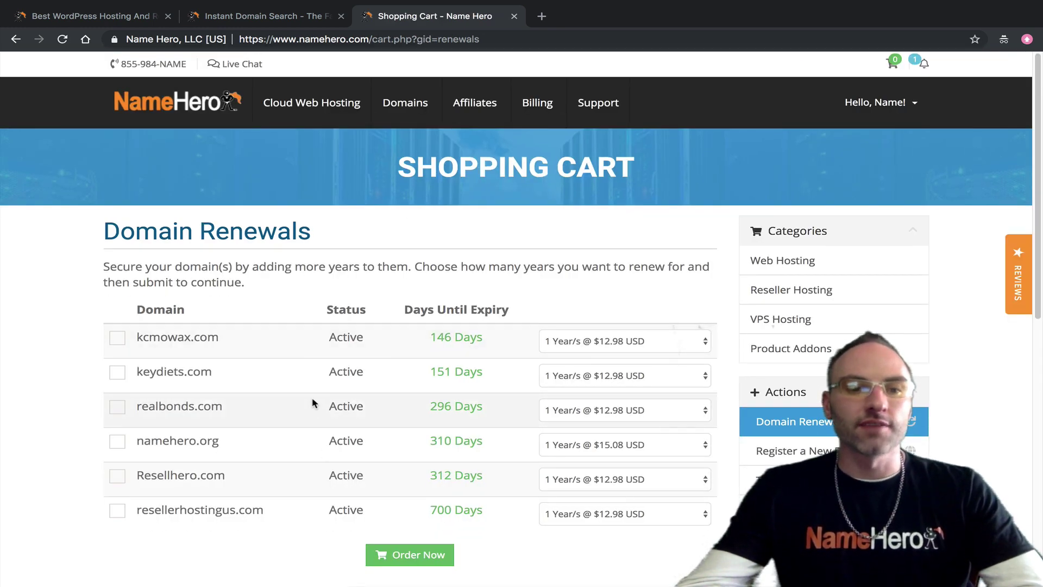
# Step: Review kcmowax.com's 1–10 year renewal term options, leaving it at 1 year
pyautogui.scroll(-1, 380, 434)
pyautogui.click(596, 324)
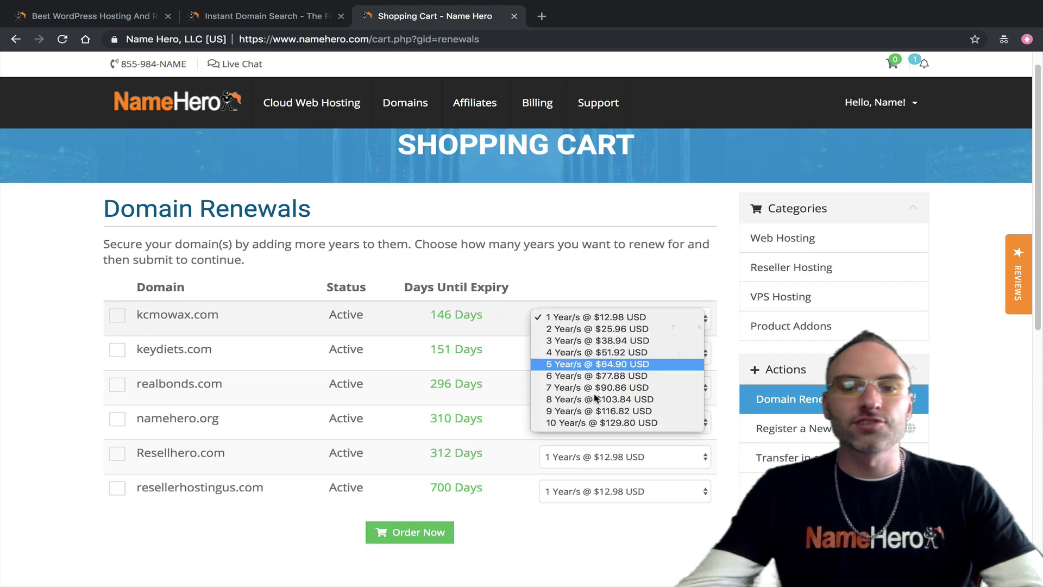
pyautogui.click(630, 260)
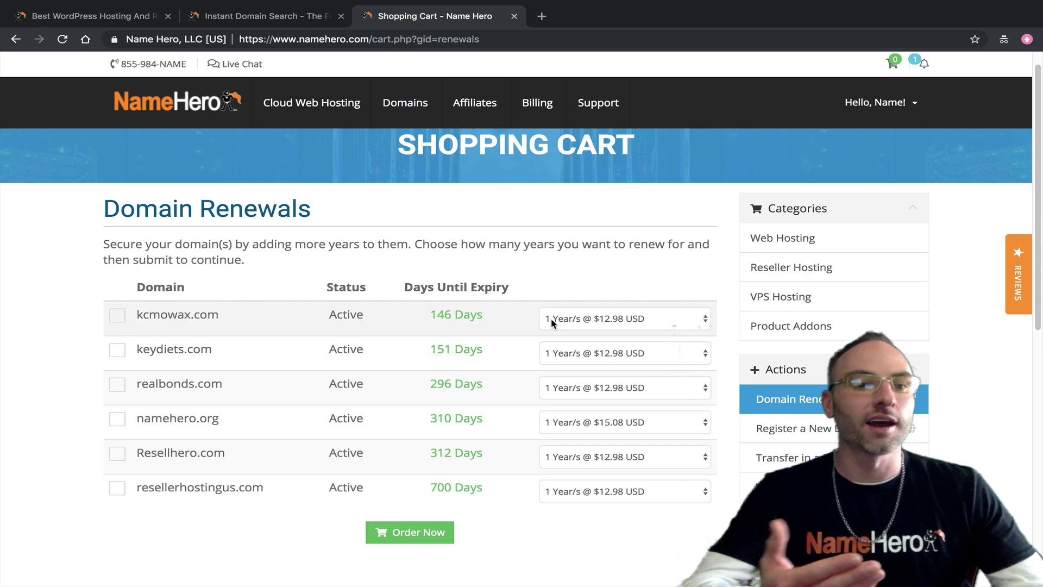
pyautogui.click(586, 326)
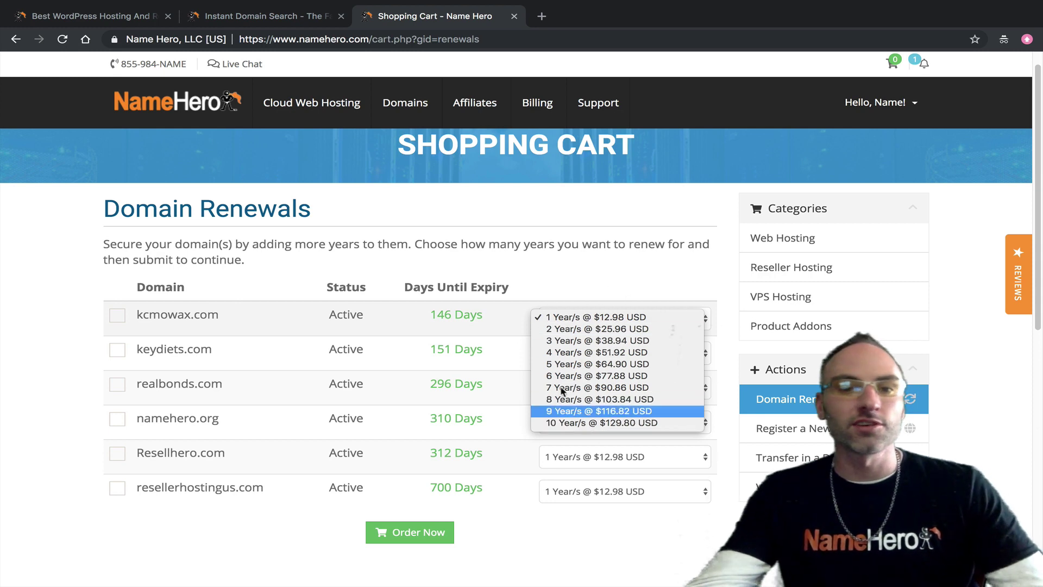
pyautogui.click(530, 255)
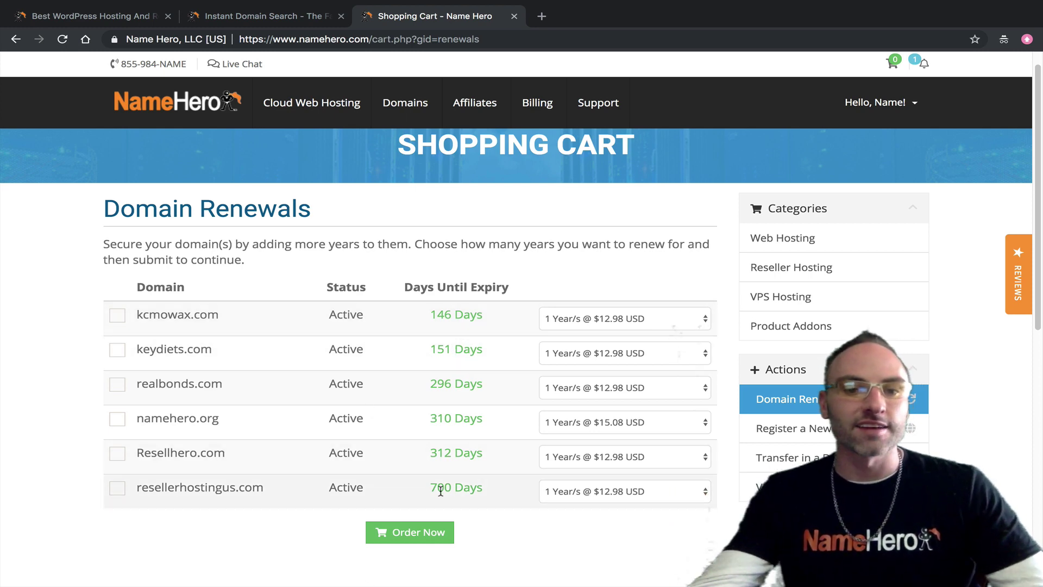
pyautogui.scroll(1, 462, 343)
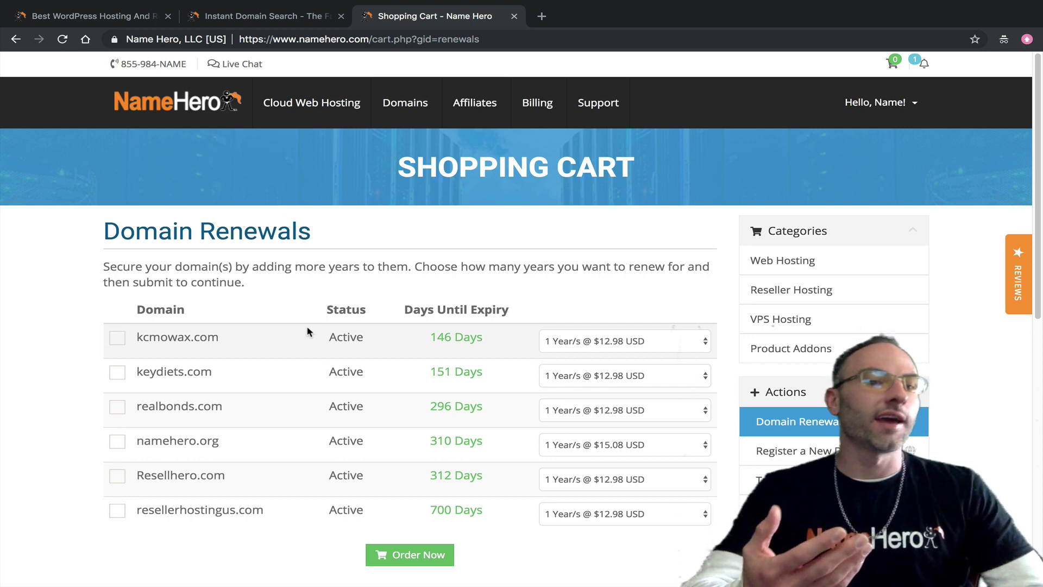
# Step: Go to Add Funds and select PayPal as the payment method
pyautogui.moveTo(520, 107)
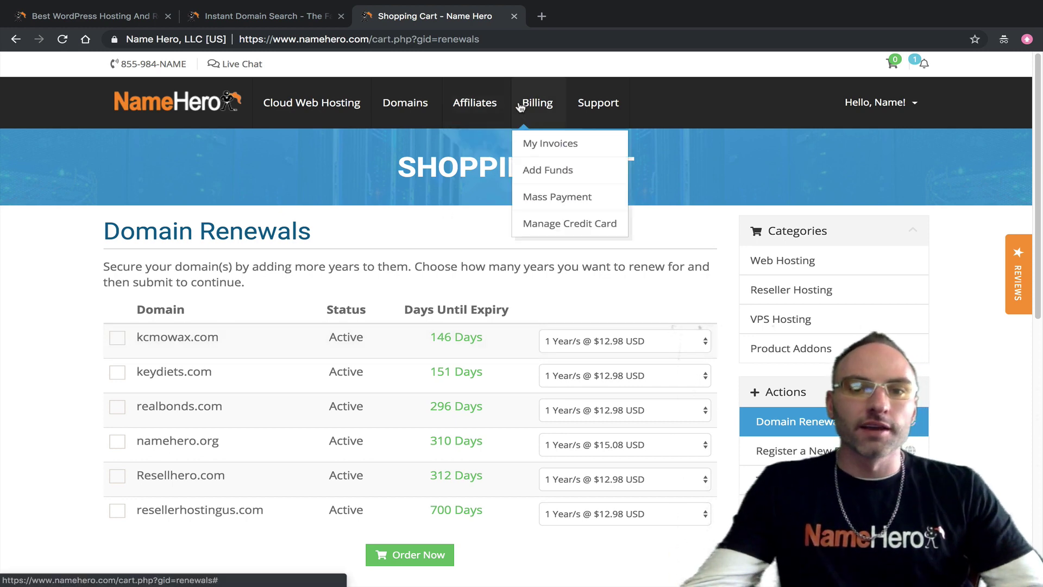
pyautogui.click(530, 173)
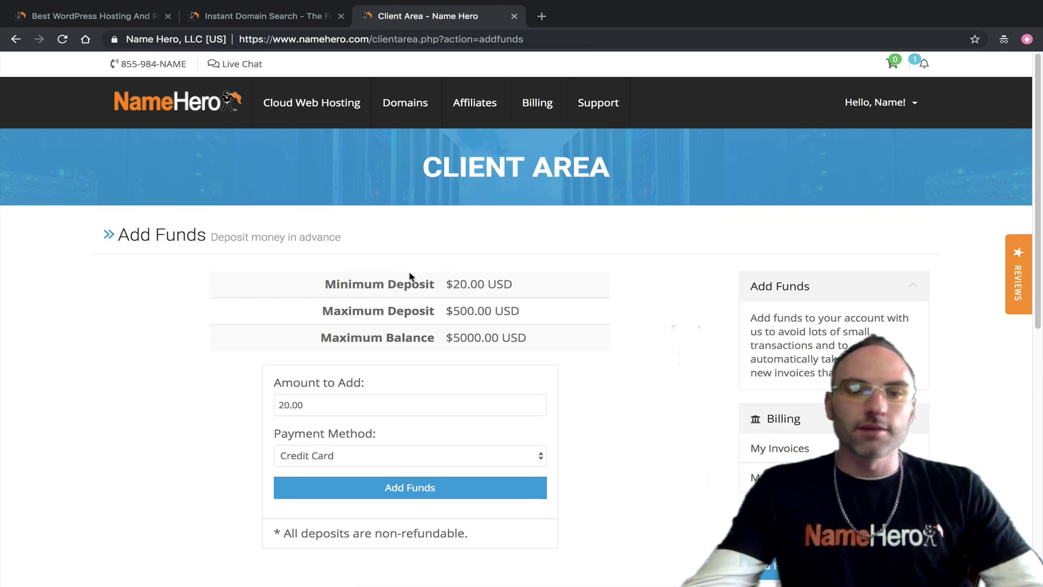
pyautogui.click(378, 458)
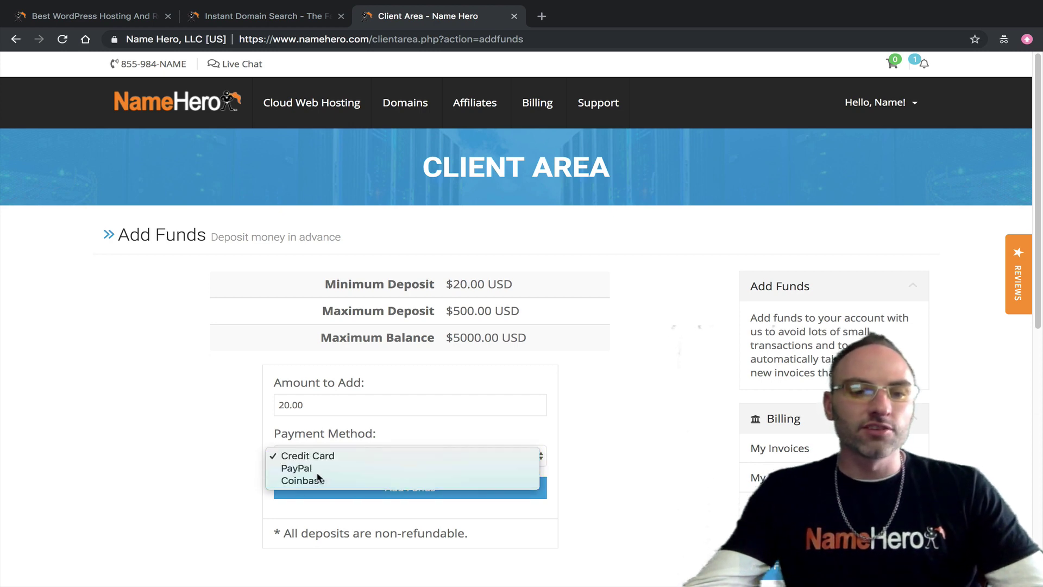
pyautogui.click(344, 468)
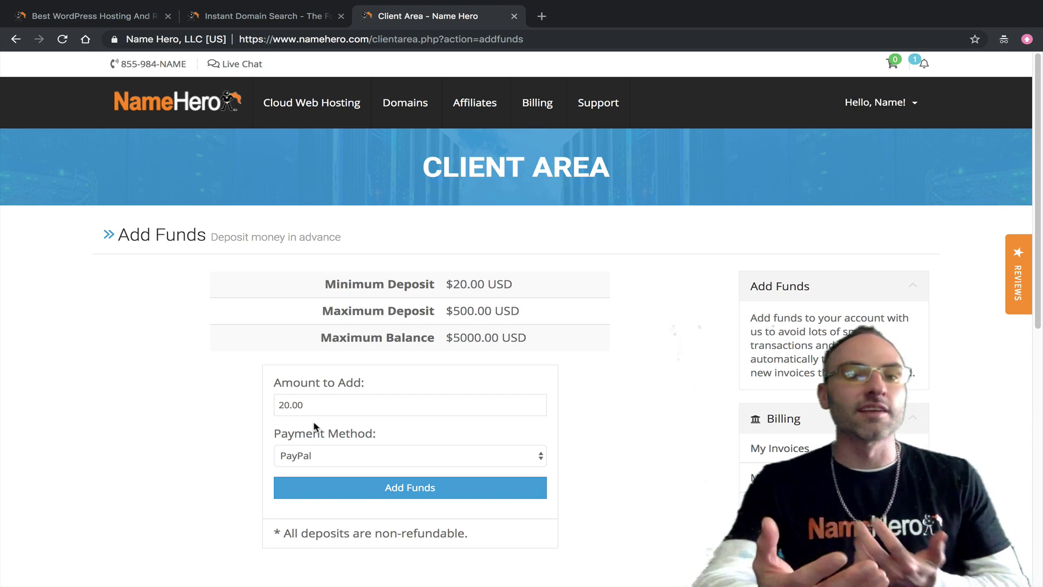
# Step: Inspect the $20.00 minimum deposit, $500.00 maximum deposit and $5000.00 maximum balance limits
pyautogui.moveTo(380, 405); pyautogui.dragTo(265, 412)
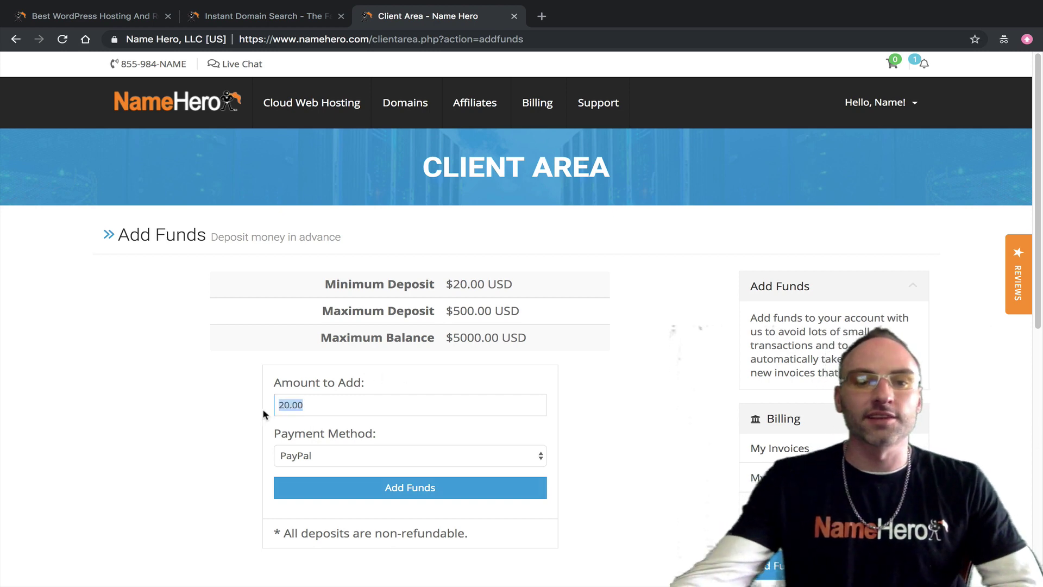
pyautogui.click(235, 412)
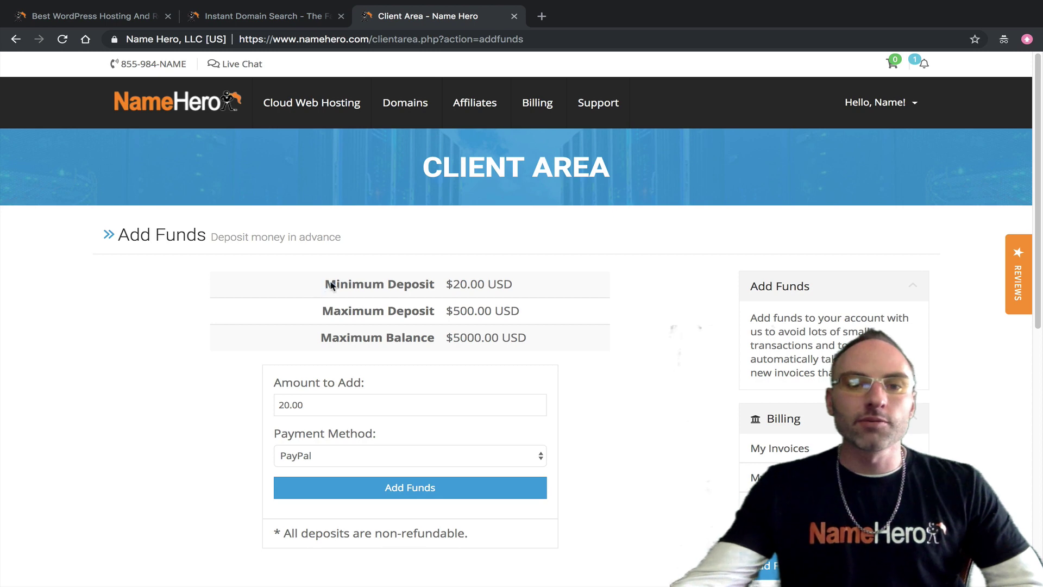
pyautogui.moveTo(327, 284); pyautogui.dragTo(497, 278)
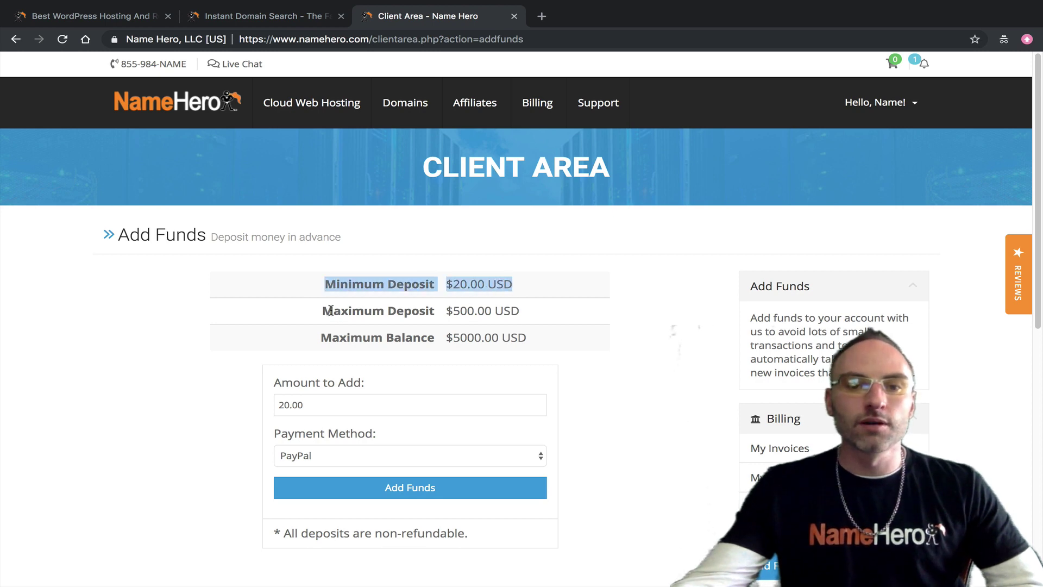
pyautogui.moveTo(333, 311); pyautogui.dragTo(524, 335)
pyautogui.click(525, 336)
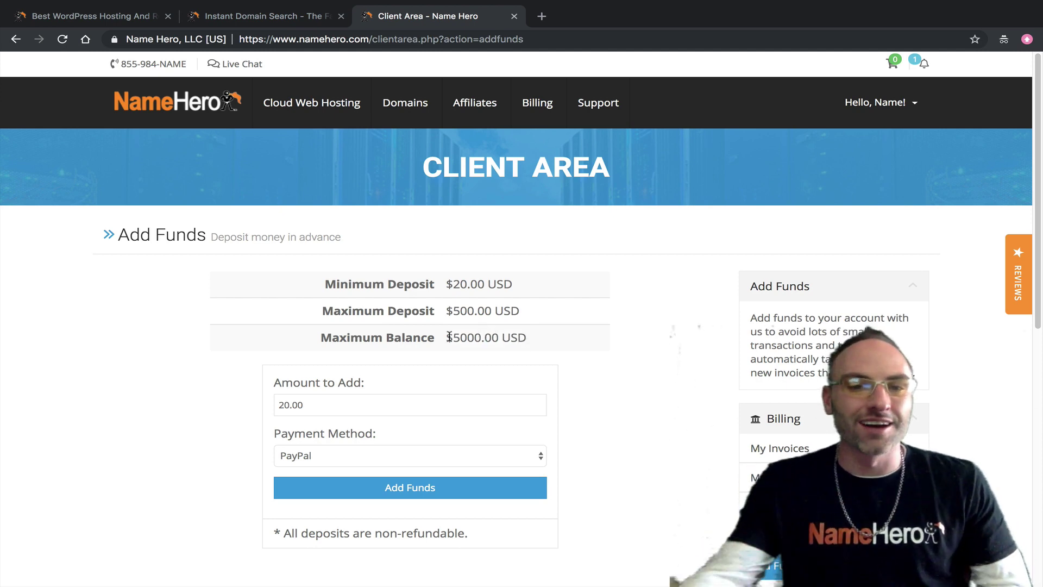
pyautogui.moveTo(478, 337); pyautogui.dragTo(450, 337)
pyautogui.click(463, 306)
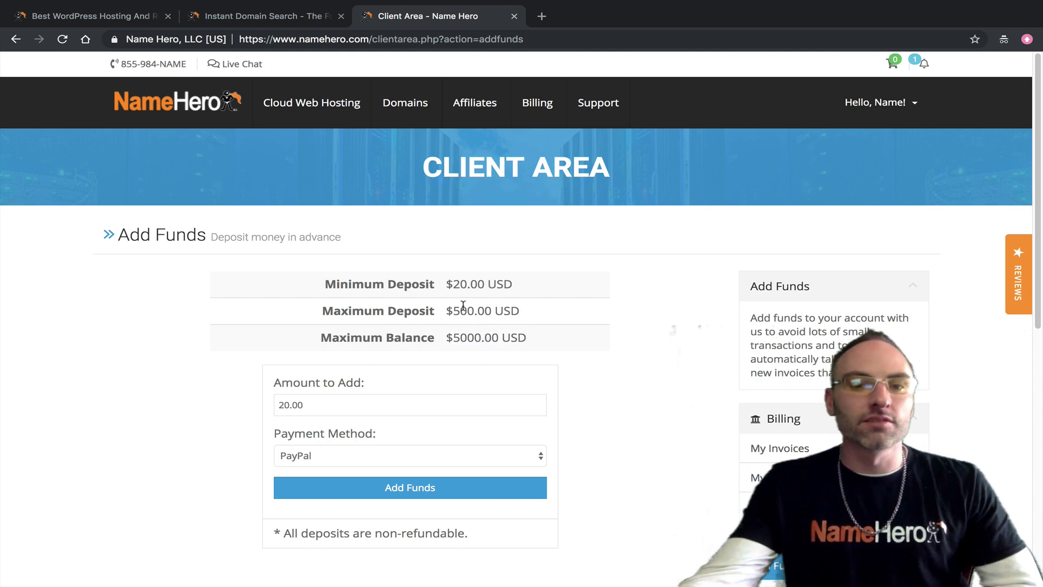
# Step: Replace the 20.00 deposit amount with 500, keeping PayPal as payment method
pyautogui.doubleClick(317, 403)
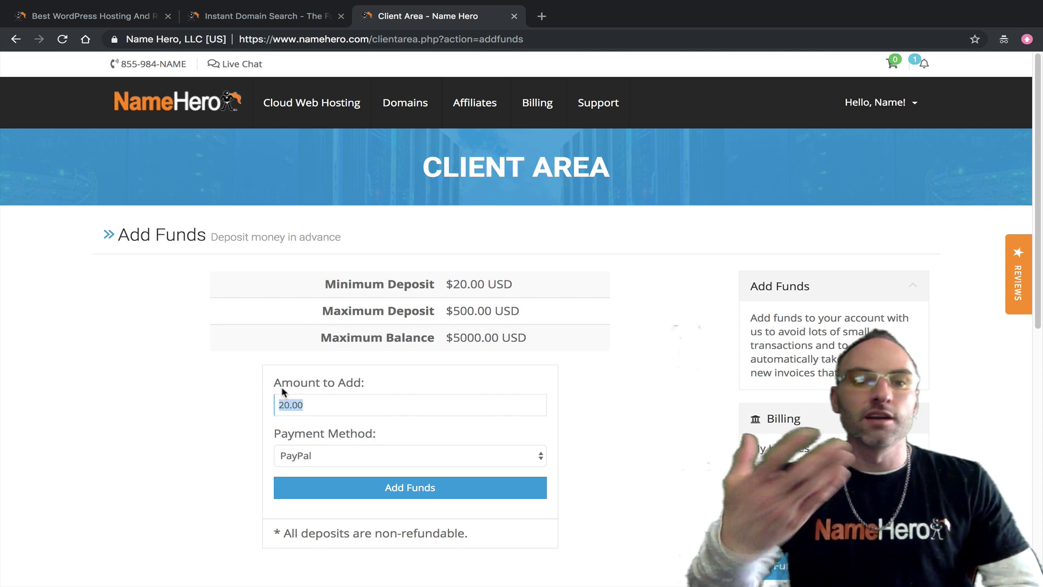
pyautogui.write('5000')
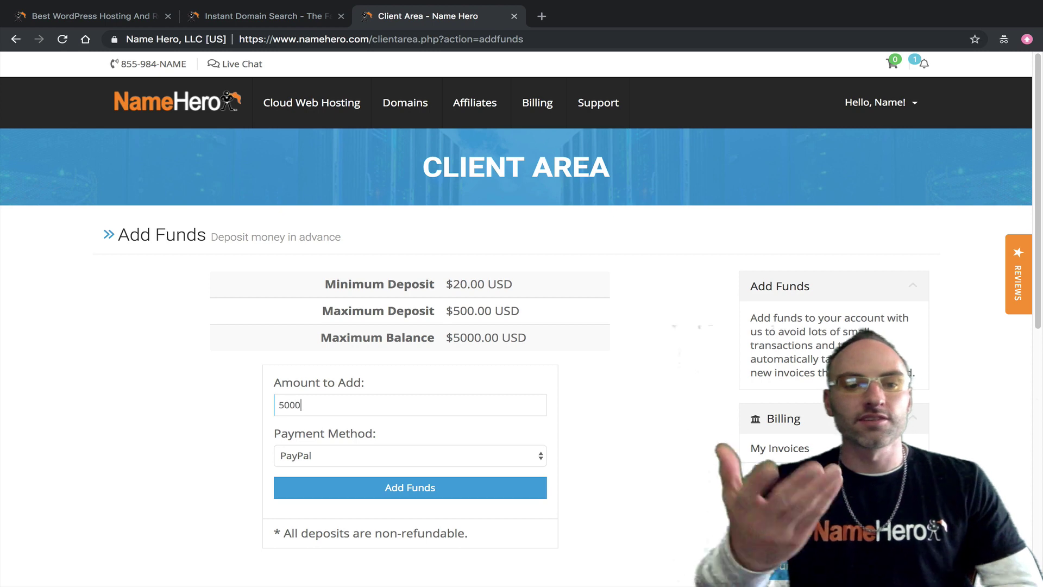
pyautogui.press('BackSpace')
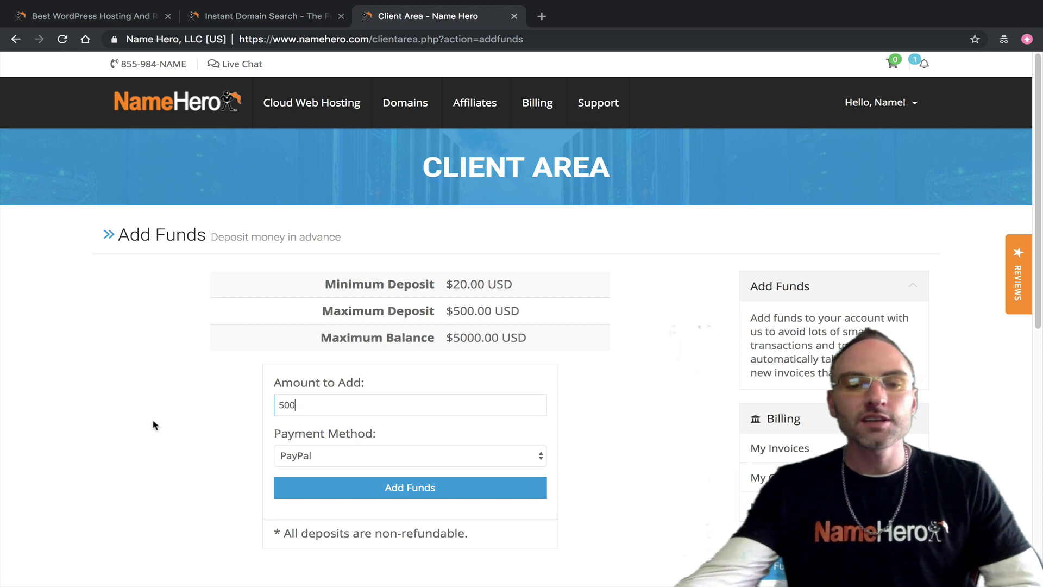
pyautogui.click(329, 457)
pyautogui.click(157, 456)
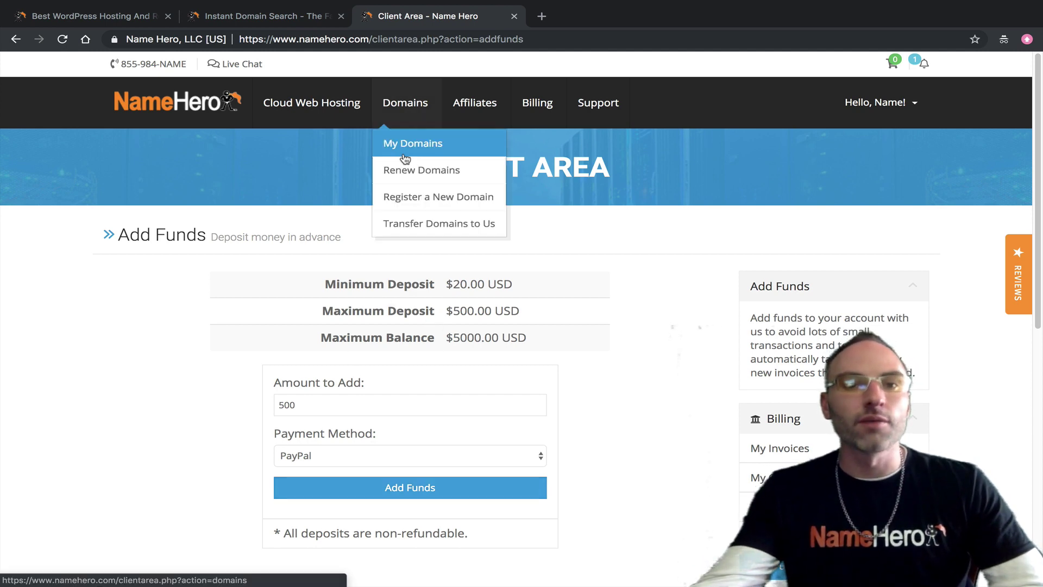
# Step: Sort My Domains by next due date, then open the Domain Renewals page
pyautogui.click(403, 148)
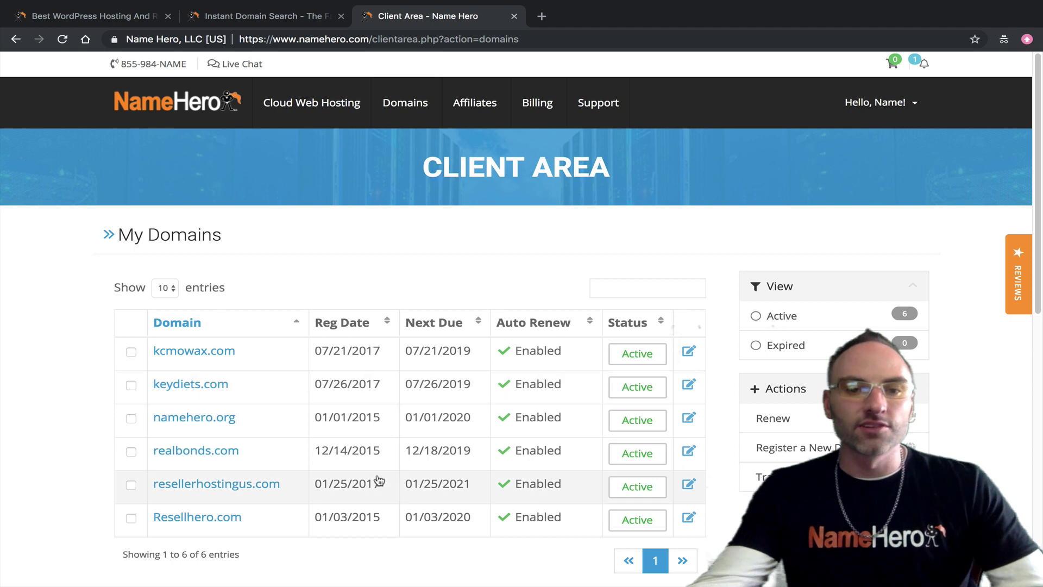
pyautogui.click(447, 327)
pyautogui.click(437, 326)
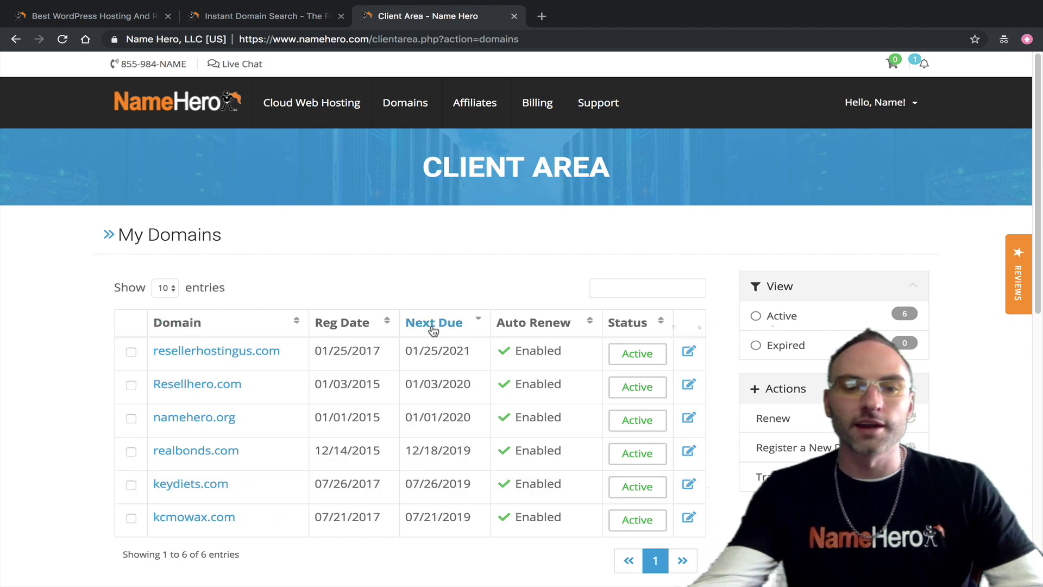
pyautogui.click(429, 330)
pyautogui.click(430, 330)
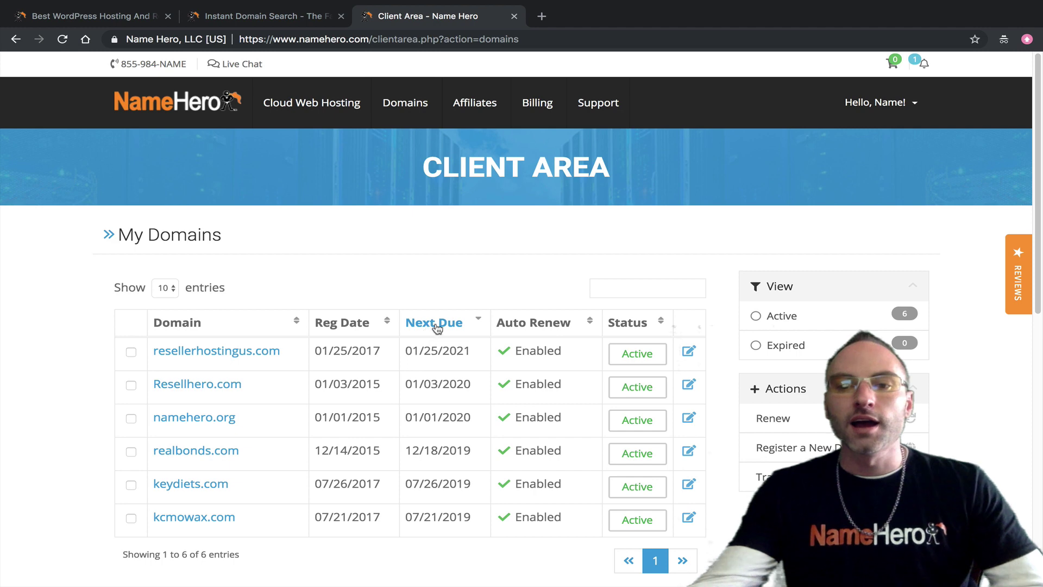
pyautogui.click(787, 425)
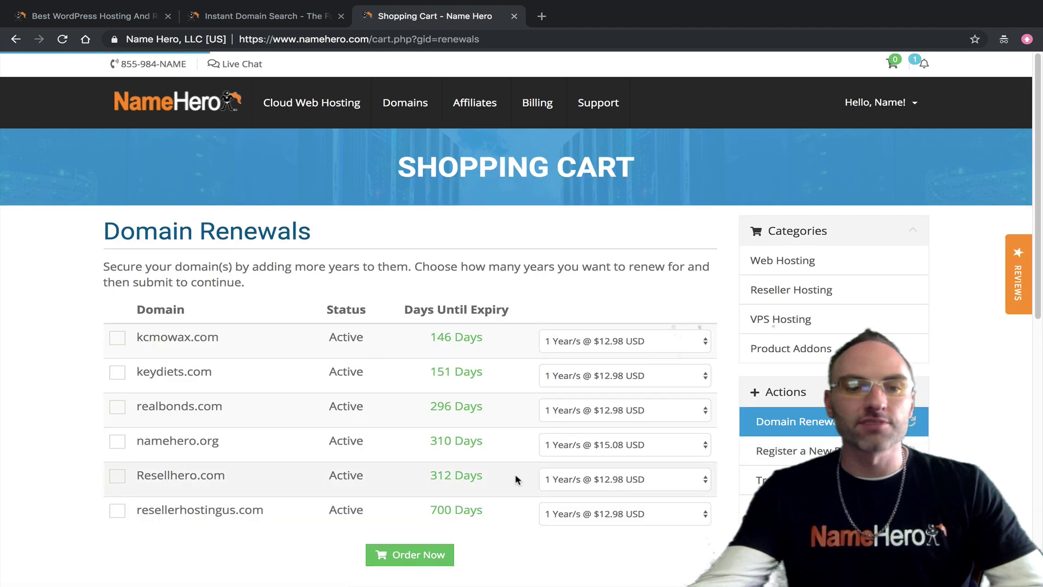
# Step: Select kcmowax.com and keydiets.com and set both to 4-year renewal terms
pyautogui.click(117, 339)
pyautogui.click(117, 372)
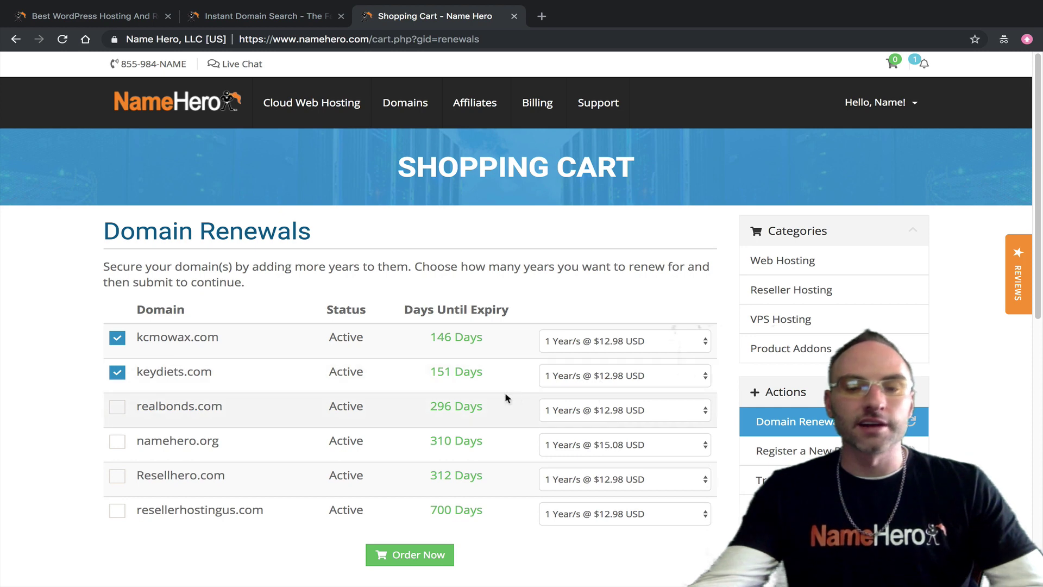
pyautogui.click(583, 377)
pyautogui.click(597, 375)
pyautogui.click(597, 341)
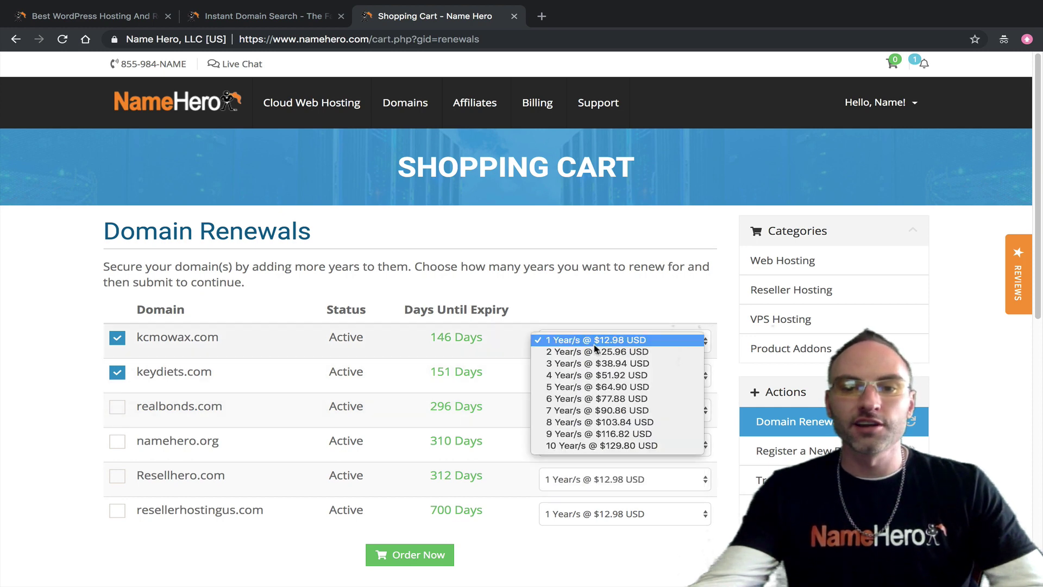
pyautogui.click(580, 380)
# Step: Set namehero.org to a 3-year term, then uncheck all three domains
pyautogui.click(117, 441)
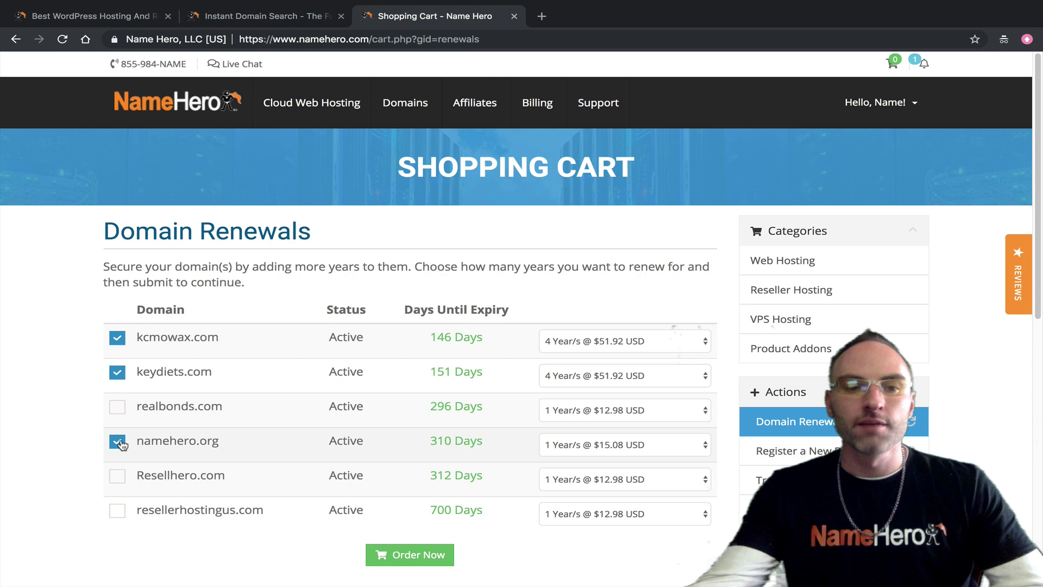
pyautogui.click(577, 457)
pyautogui.click(587, 466)
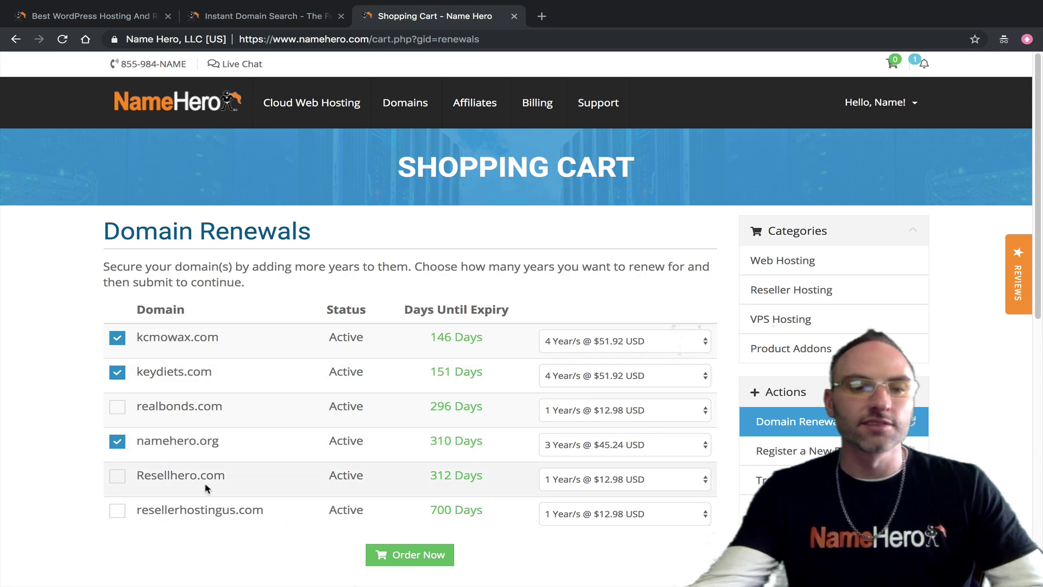
pyautogui.click(122, 439)
pyautogui.click(120, 374)
pyautogui.click(119, 338)
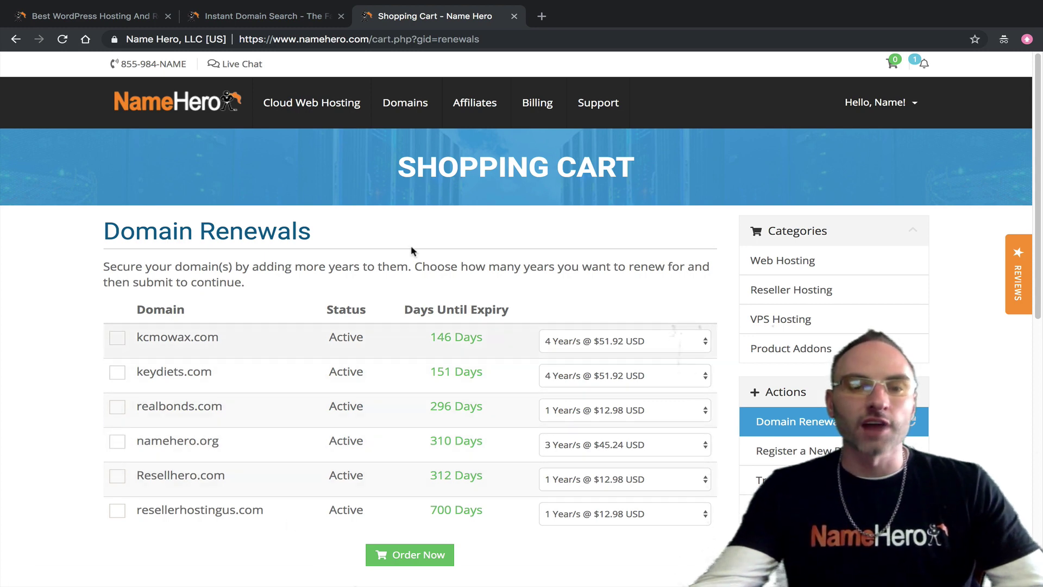
# Step: Go back to My Domains, check and uncheck realbonds.com, and scroll the table
pyautogui.moveTo(405, 123)
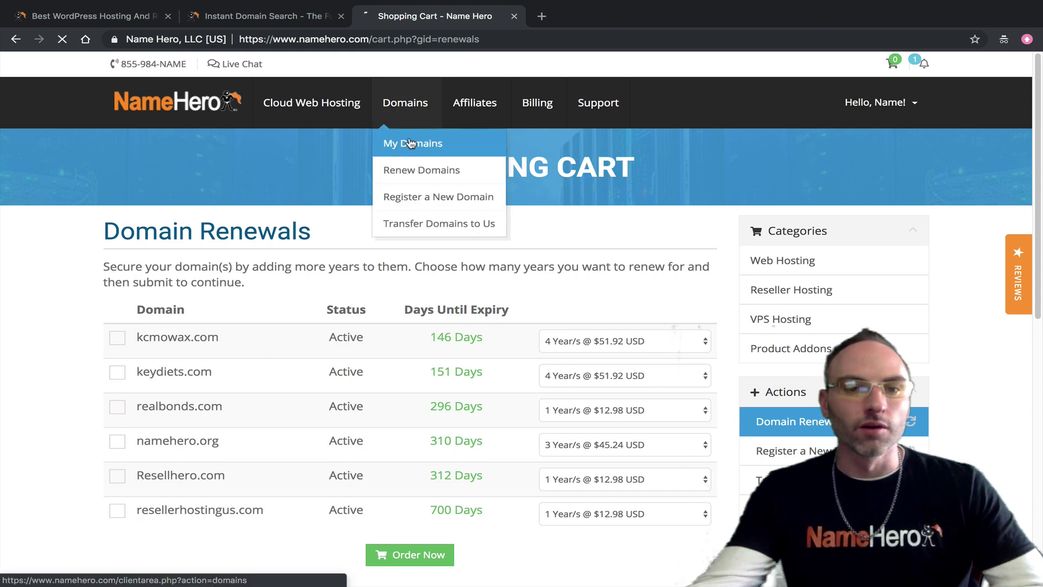
pyautogui.click(409, 143)
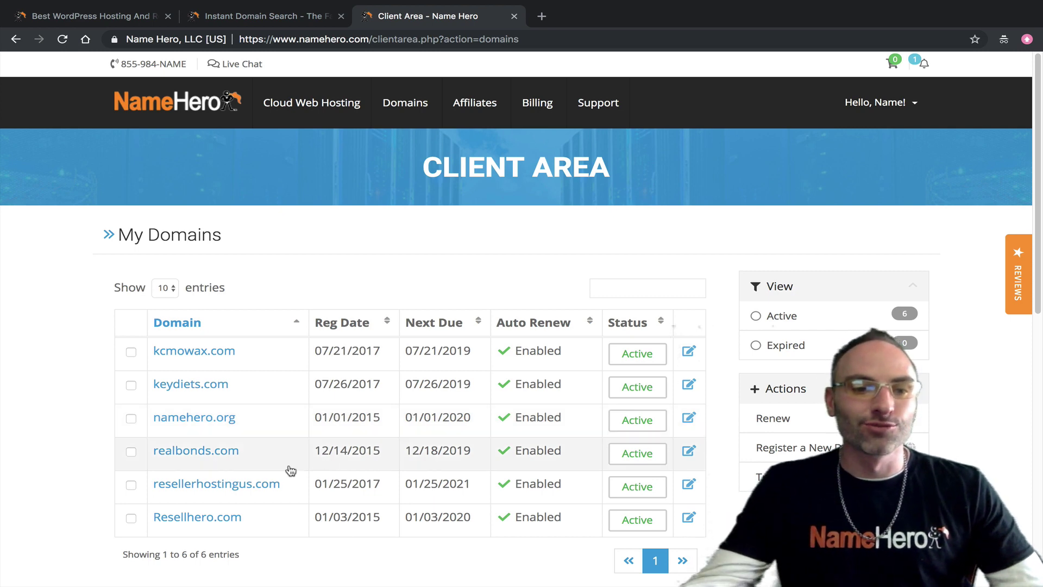
pyautogui.click(131, 452)
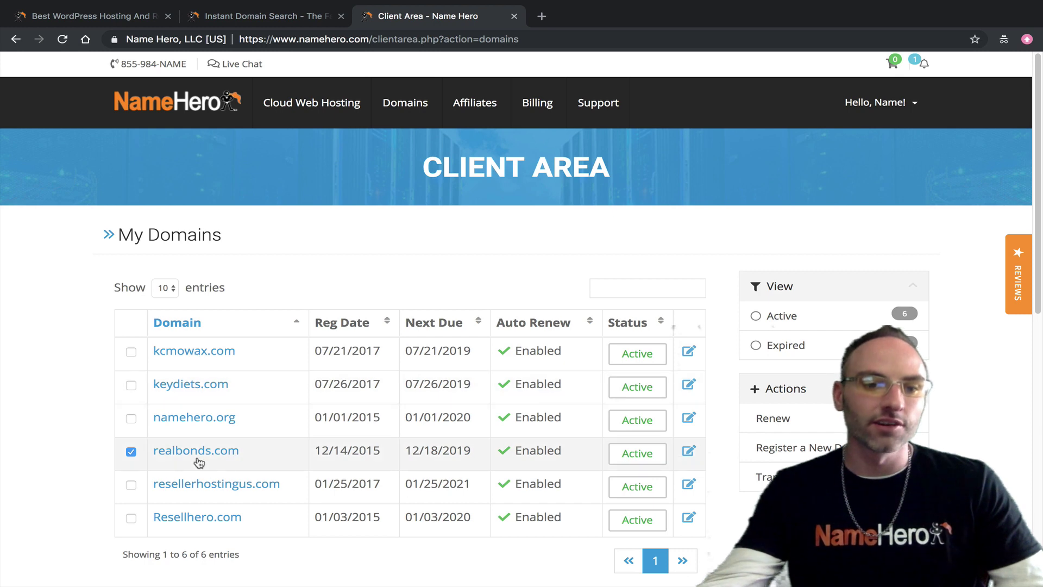
pyautogui.click(131, 450)
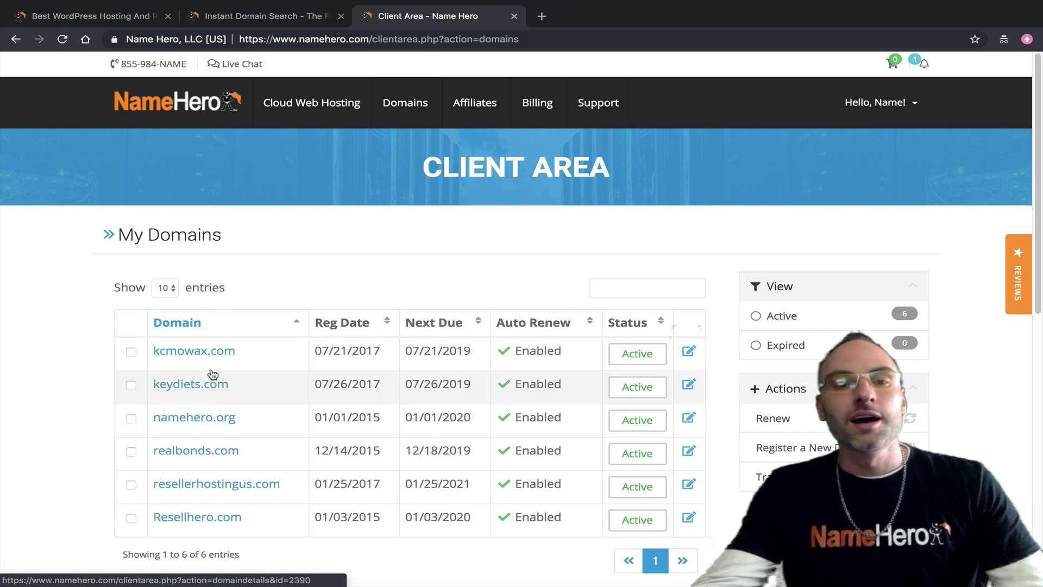
pyautogui.scroll(-1, 280, 456)
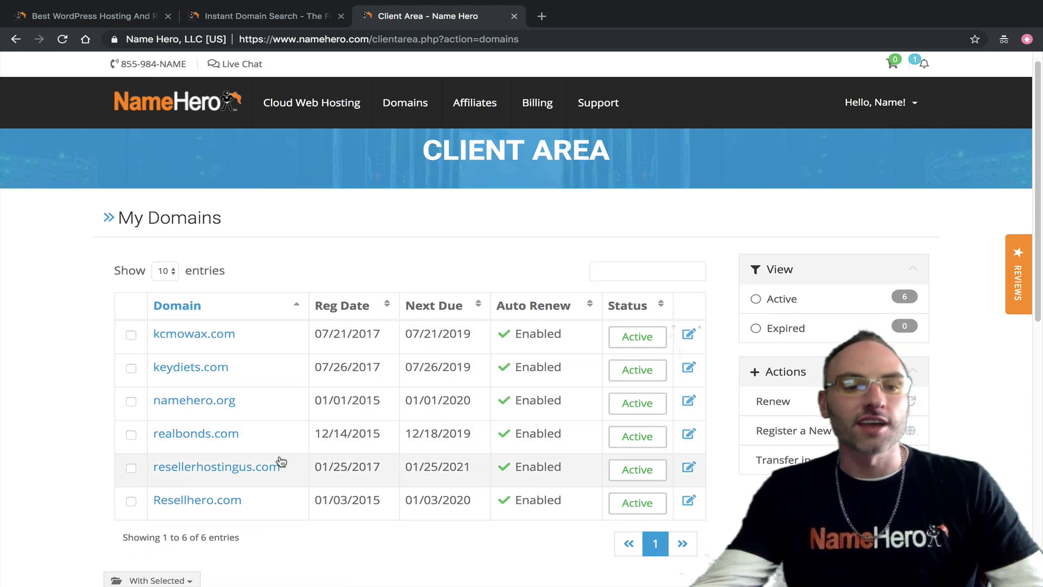
pyautogui.scroll(1, 272, 435)
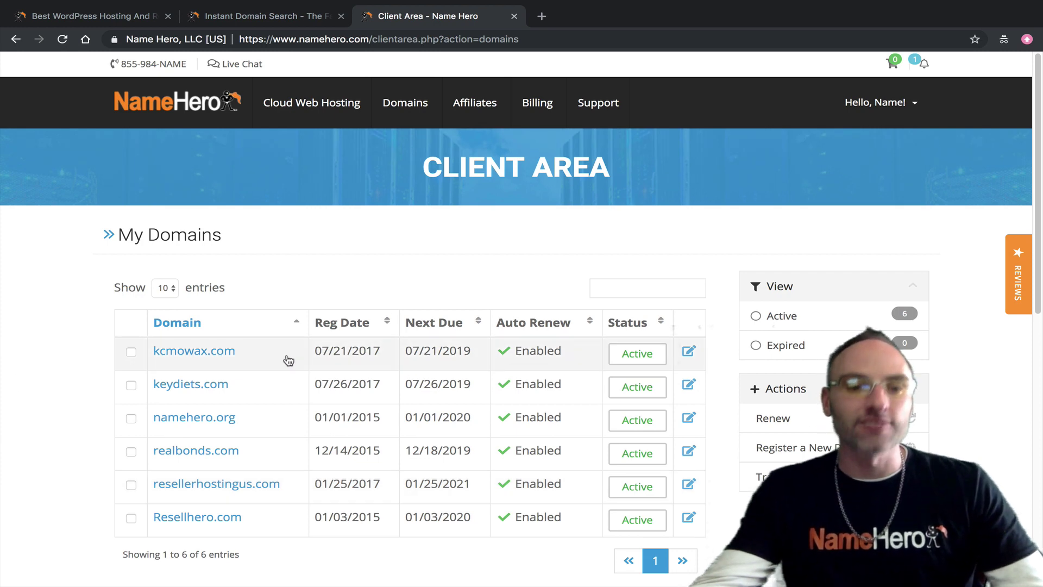